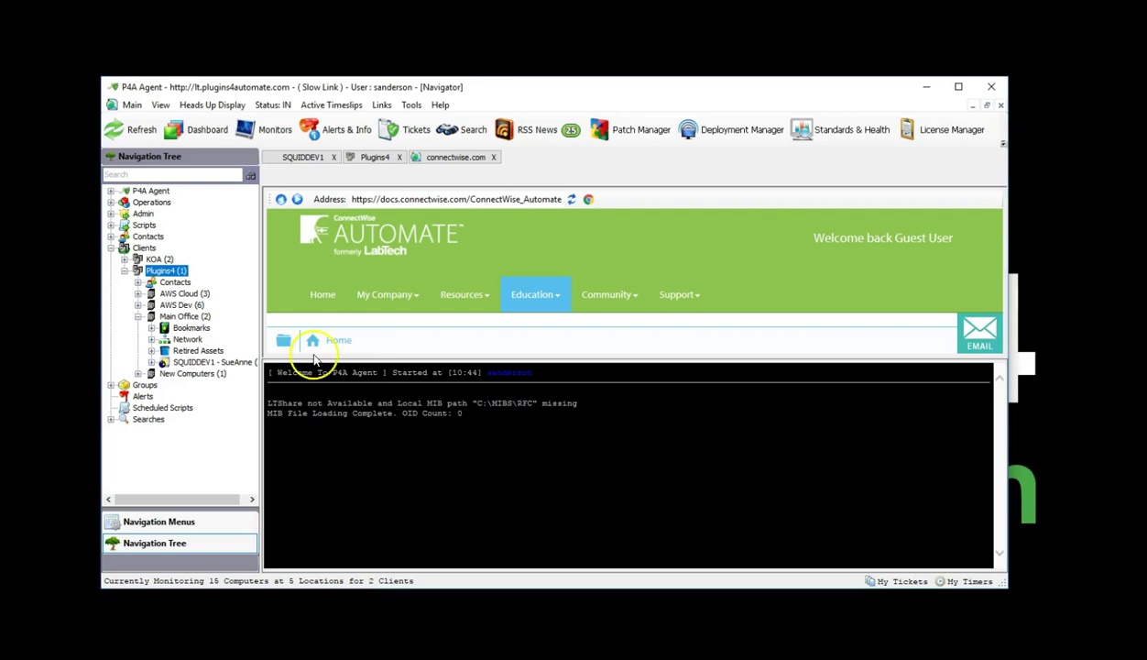
- Open the Chocolatey For Automate plugin
{"action": "left_click", "coordinate": [162, 106]}
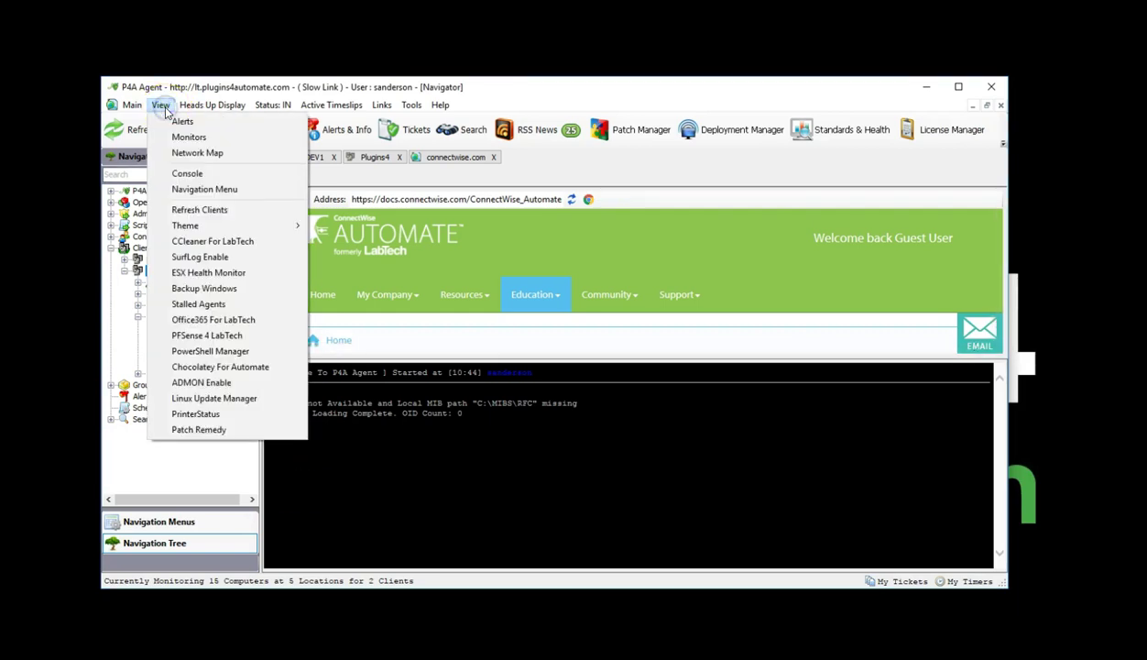
{"action": "mouse_move", "coordinate": [212, 106]}
{"action": "mouse_move", "coordinate": [160, 106]}
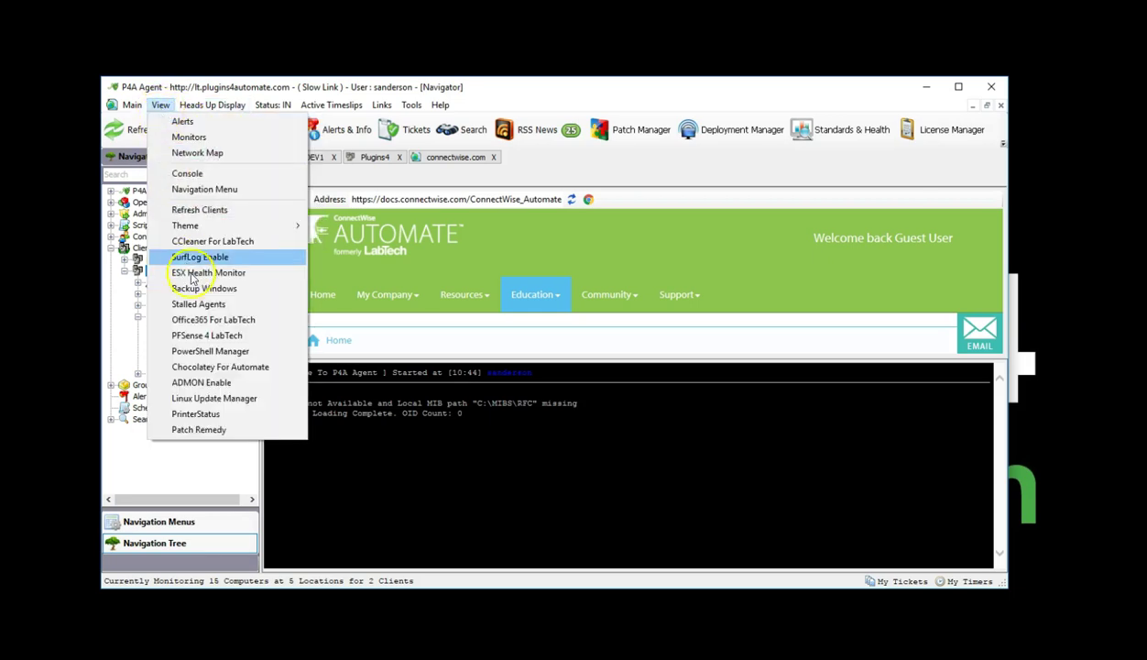
{"action": "left_click", "coordinate": [278, 367]}
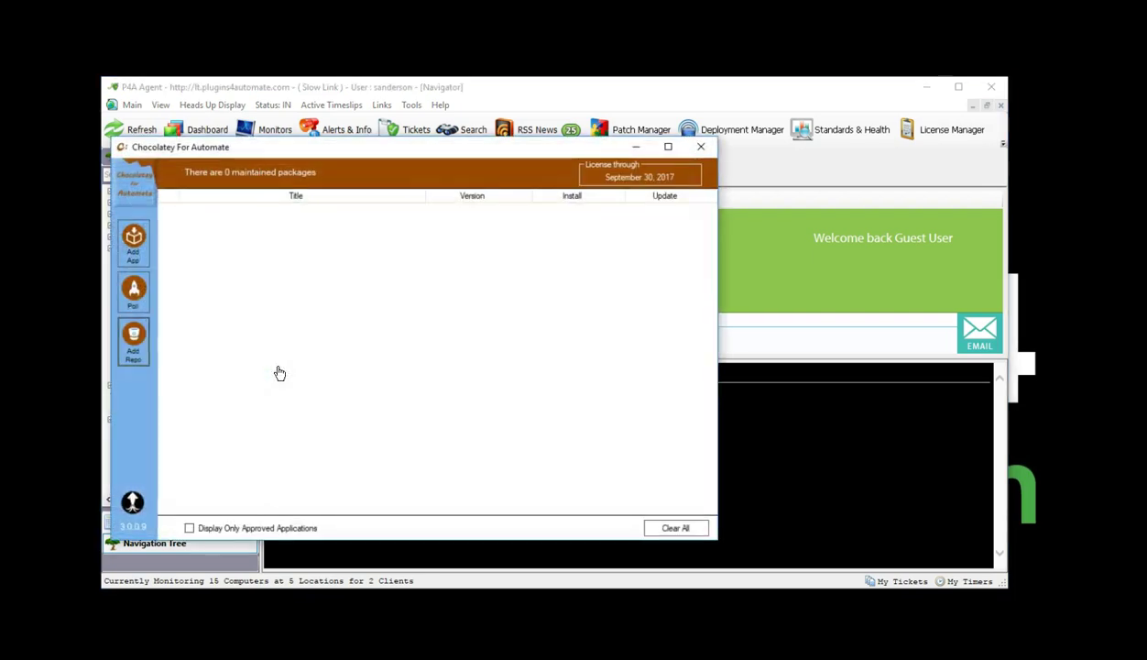
- Examine the extra repository fields and the server polling deployment form, closing each without saving or deploying
{"action": "left_click", "coordinate": [135, 346]}
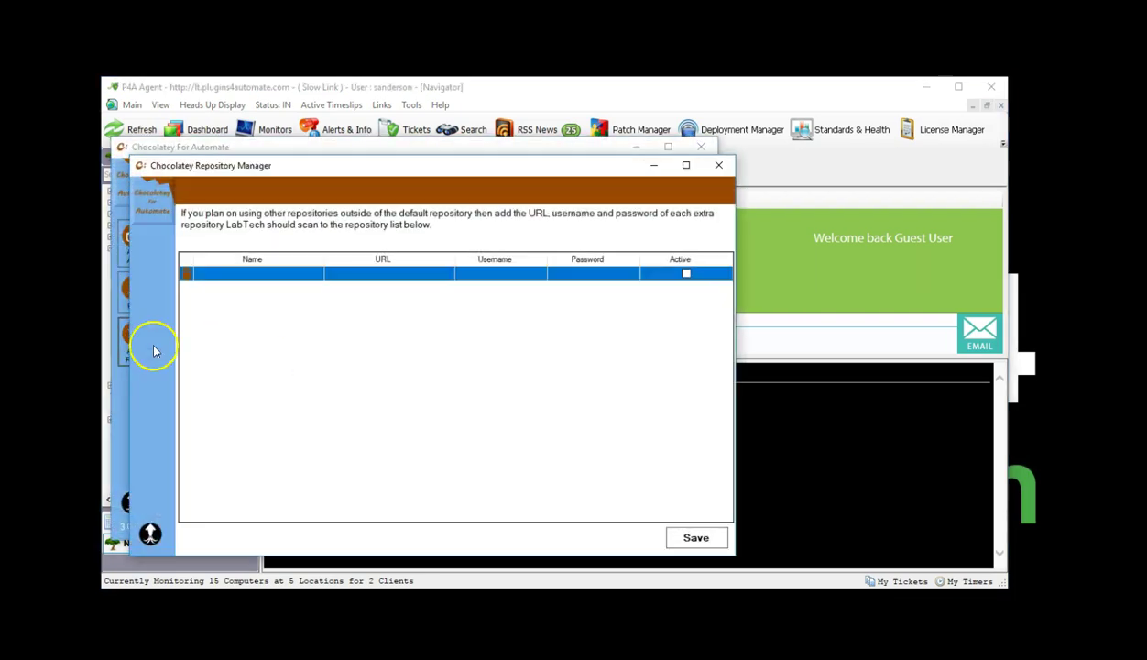
{"action": "left_click", "coordinate": [213, 277]}
{"action": "left_click", "coordinate": [225, 274]}
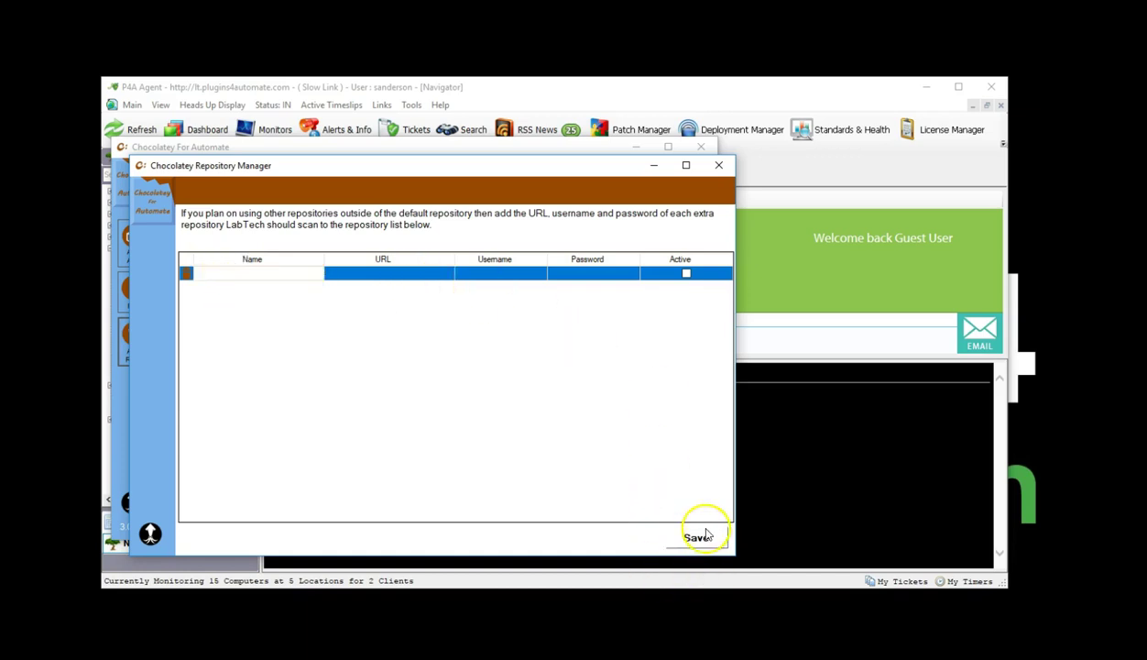
{"action": "left_click", "coordinate": [720, 166]}
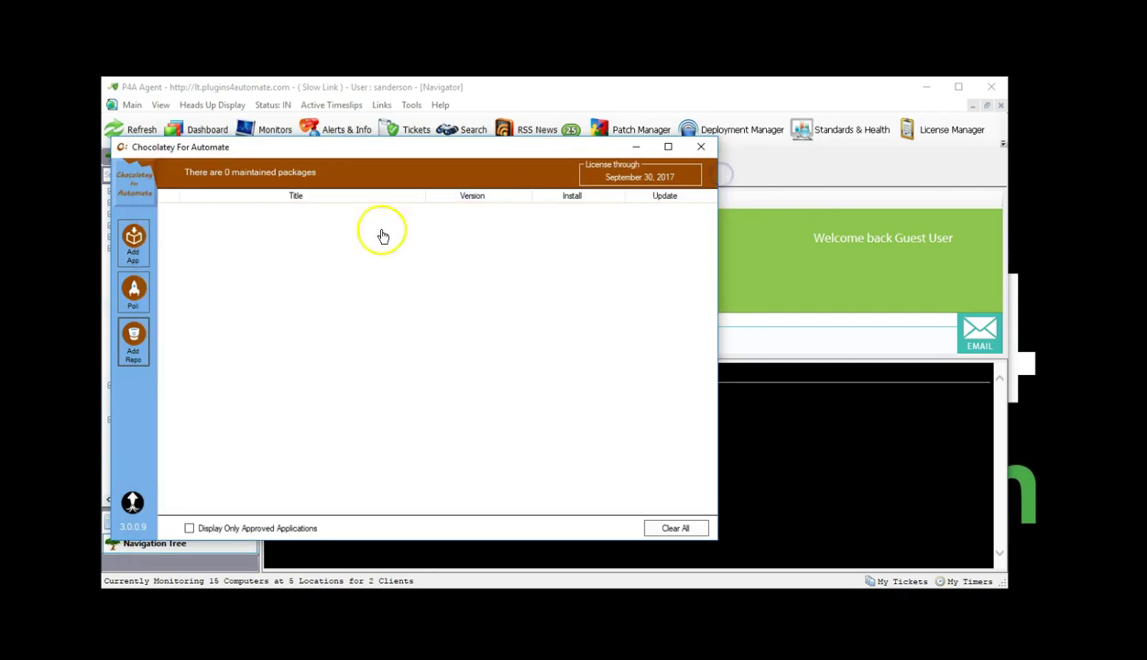
{"action": "left_click", "coordinate": [131, 293]}
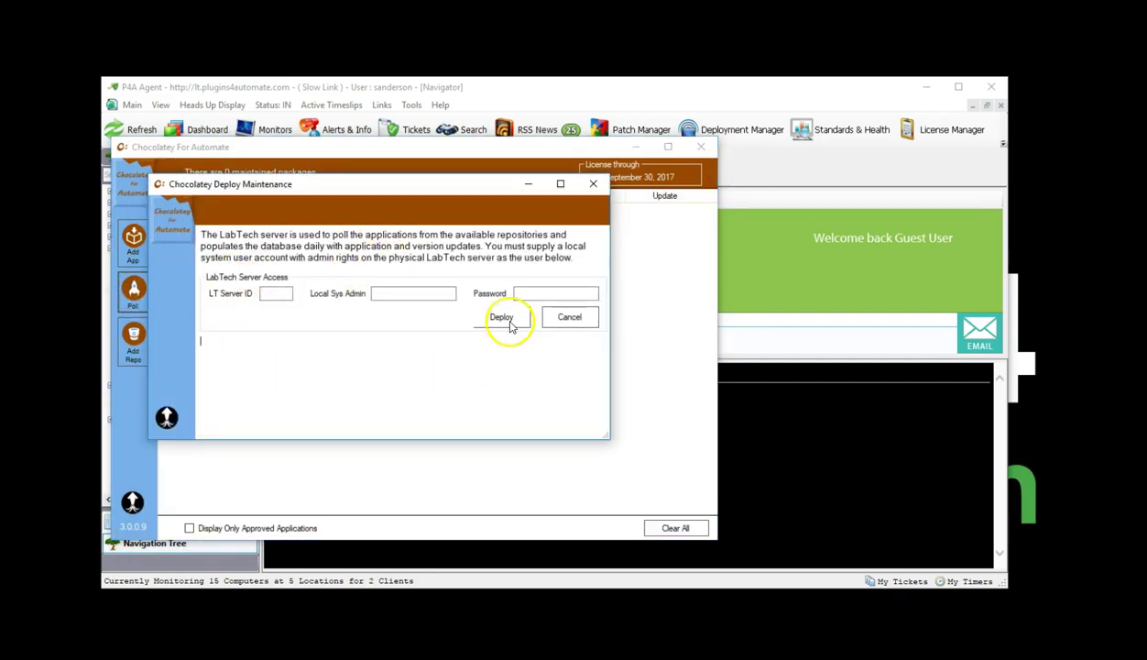
{"action": "left_click", "coordinate": [596, 188]}
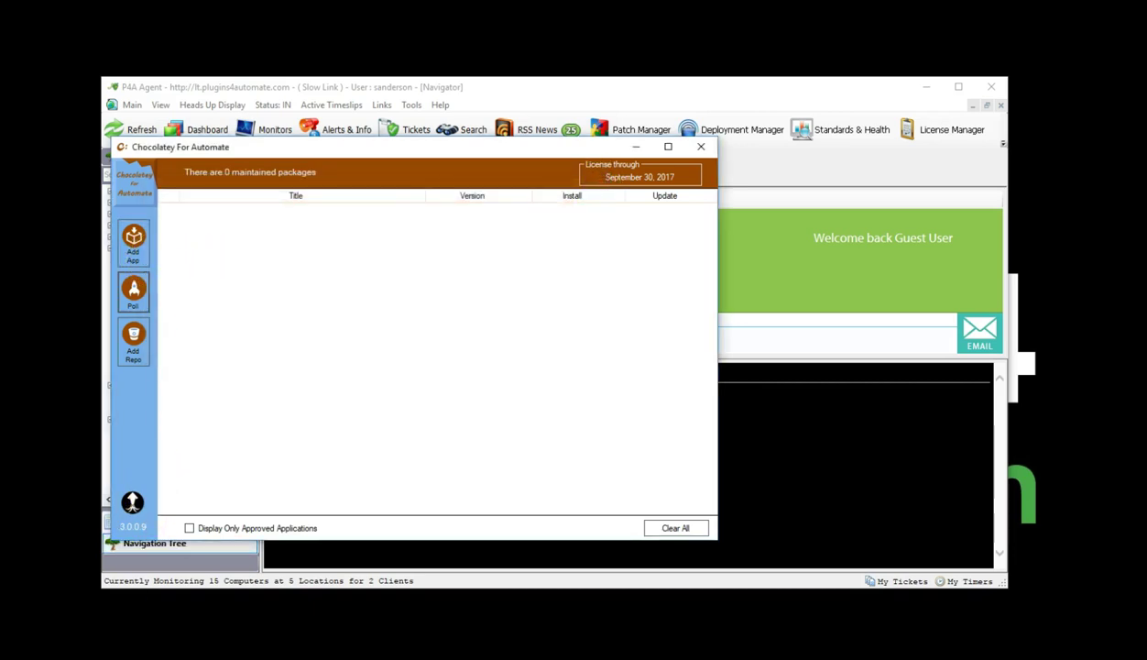
- Add the googlechrome and 7zip packages to the Chocolatey library
{"action": "left_click", "coordinate": [133, 243]}
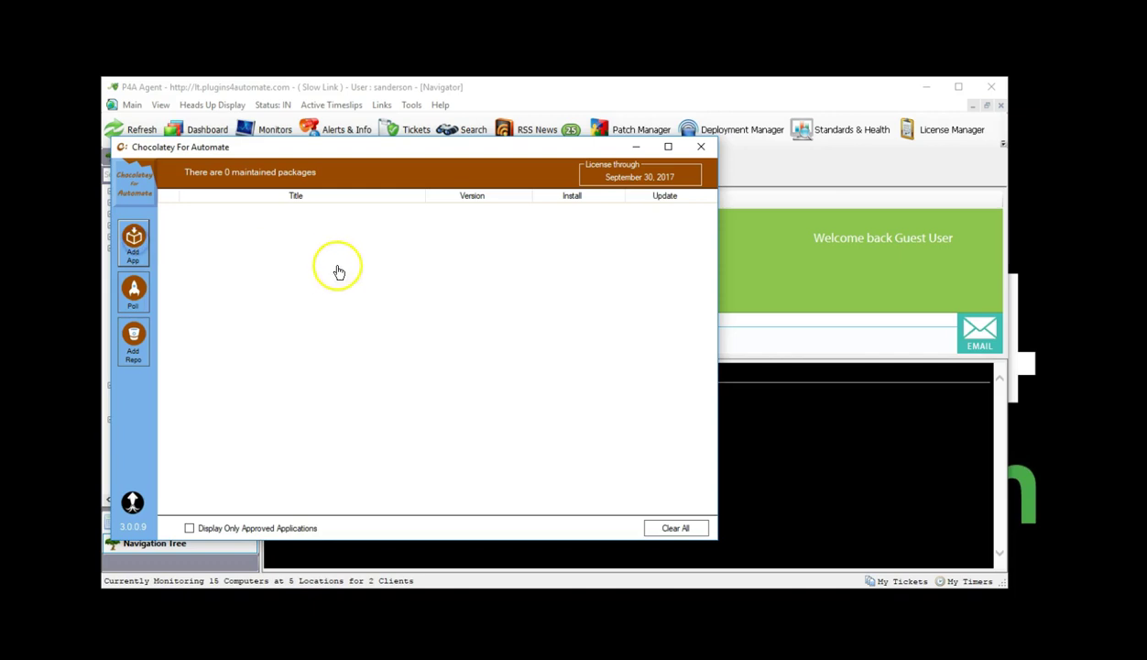
{"action": "left_click", "coordinate": [357, 314]}
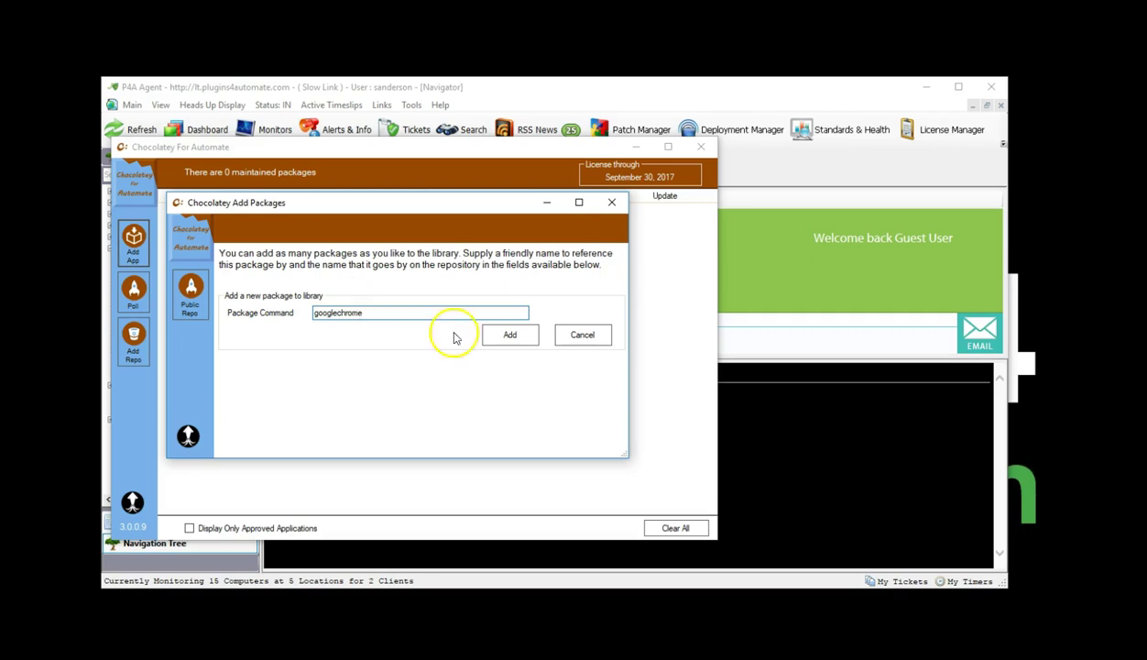
{"action": "left_click", "coordinate": [513, 336]}
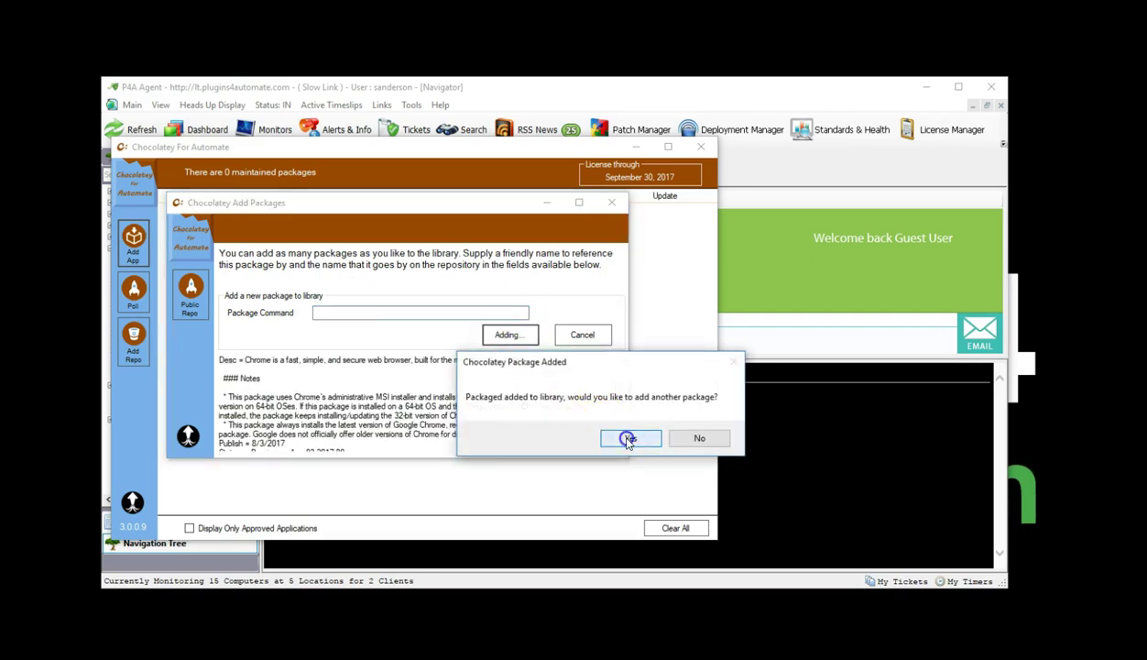
{"action": "left_click", "coordinate": [626, 438]}
{"action": "left_click", "coordinate": [369, 315]}
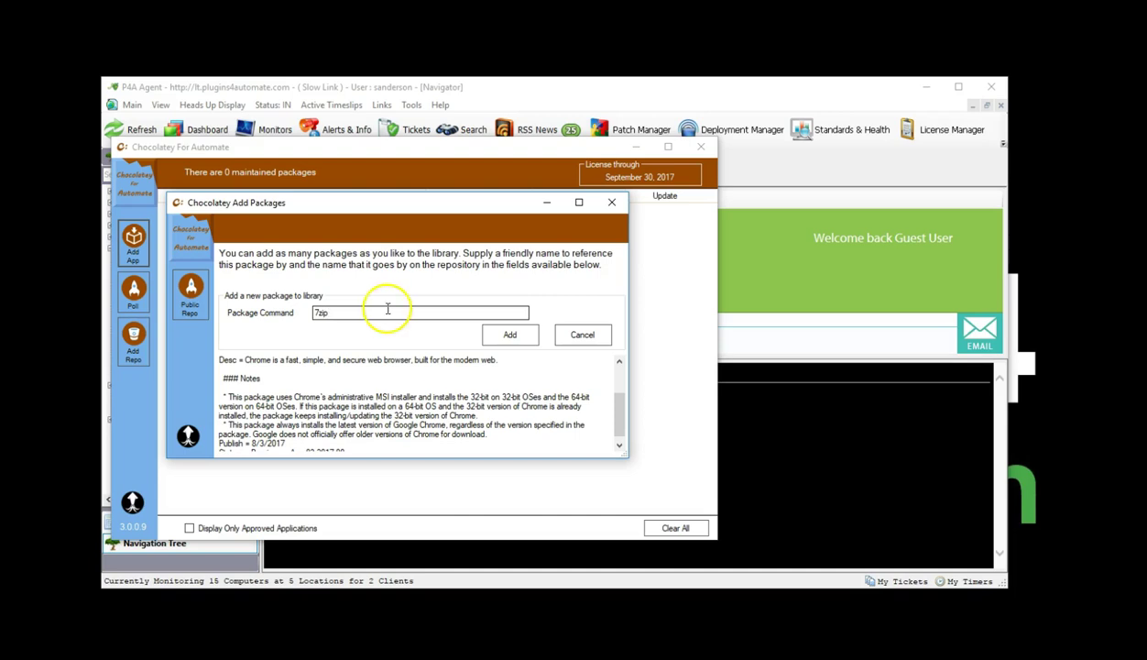
{"action": "left_click", "coordinate": [507, 336]}
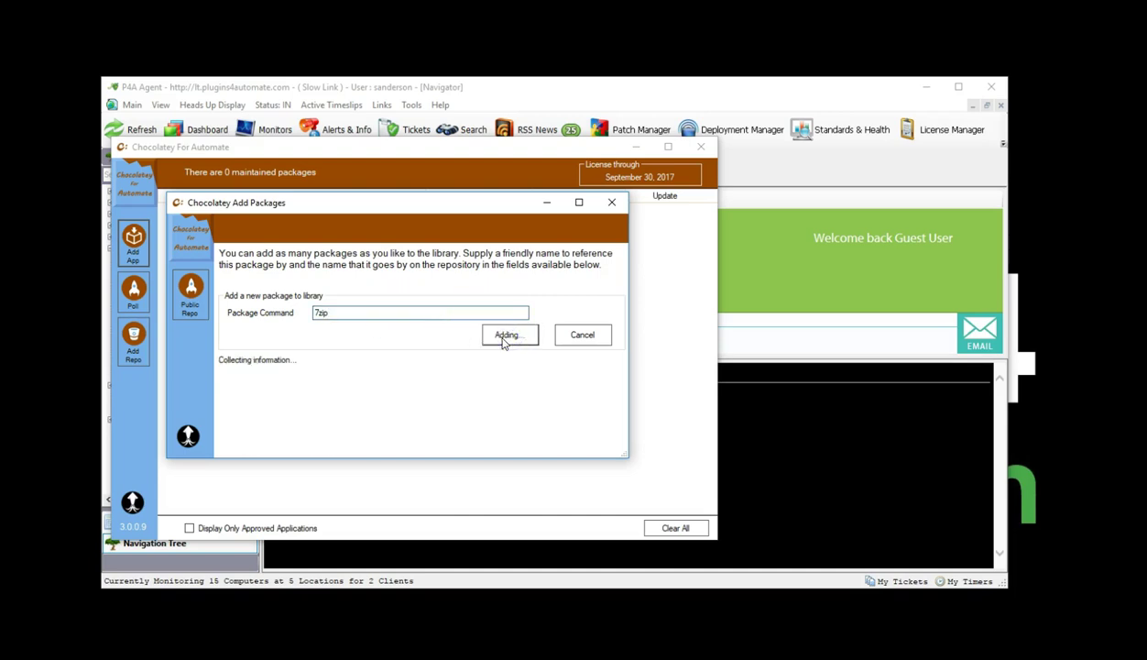
{"action": "left_click", "coordinate": [713, 442]}
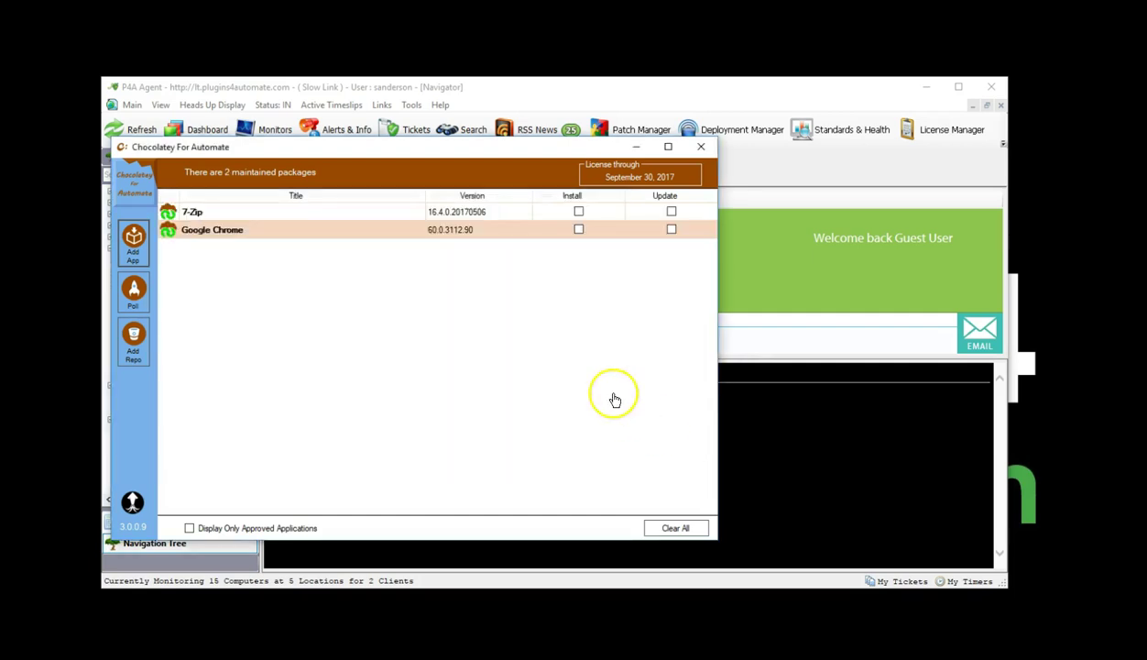
- Globally approve 7-Zip for installs and Google Chrome for both installs and updates
{"action": "left_click", "coordinate": [578, 212]}
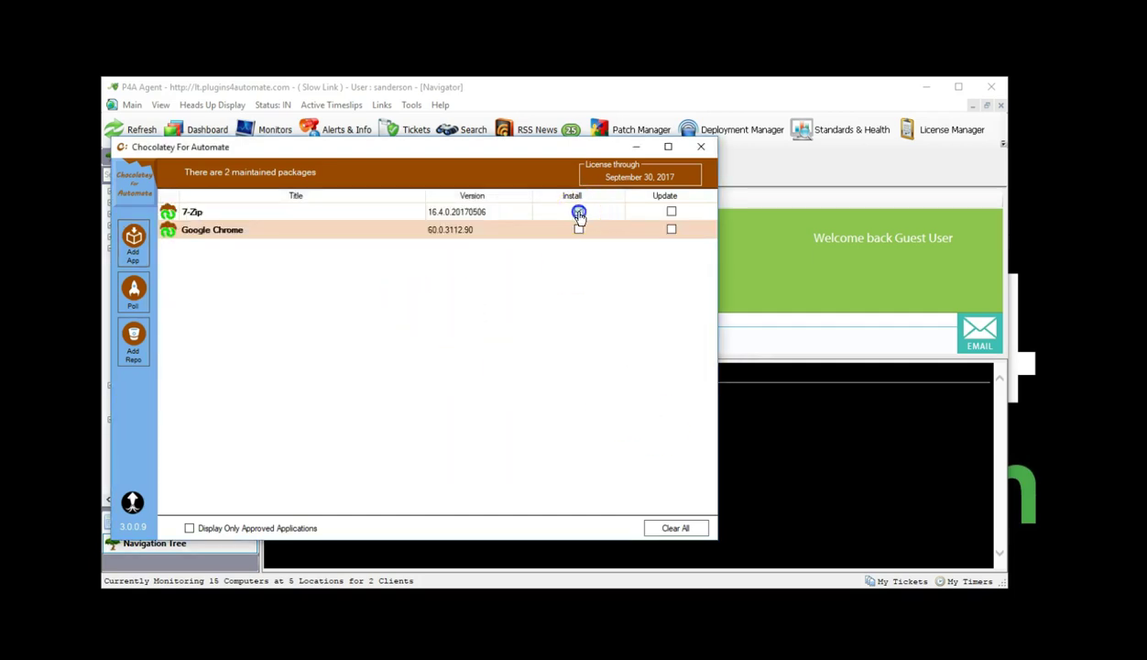
{"action": "left_click", "coordinate": [673, 232]}
{"action": "left_click", "coordinate": [580, 231]}
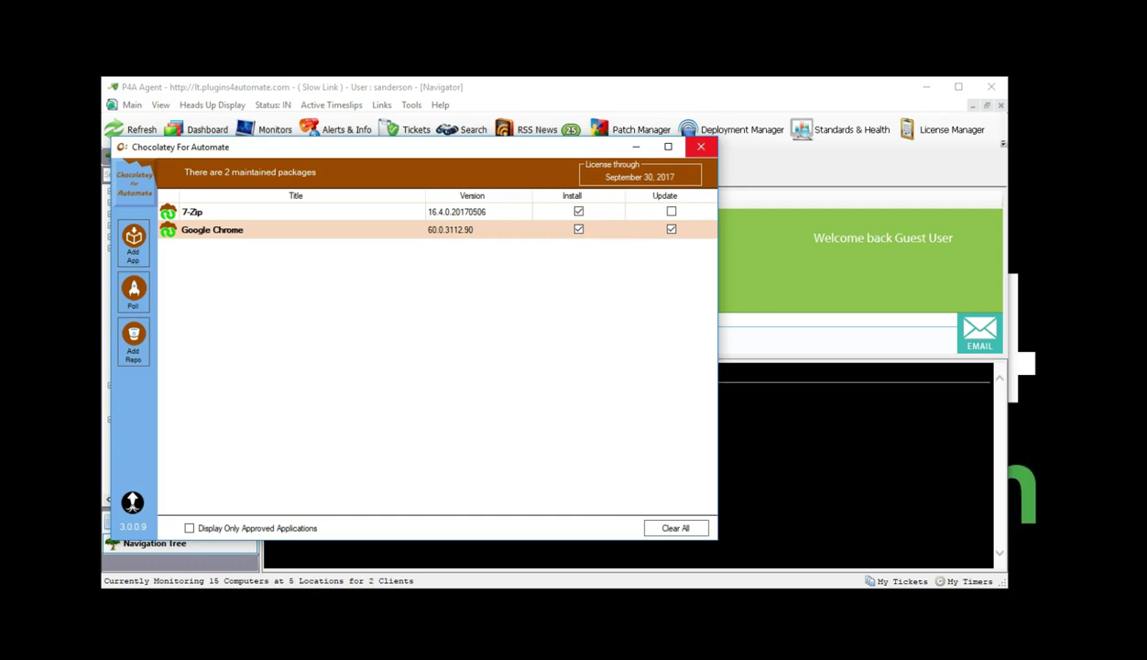
- Remove 7-Zip from the list of maintained applications across all clients
{"action": "mouse_move", "coordinate": [168, 236]}
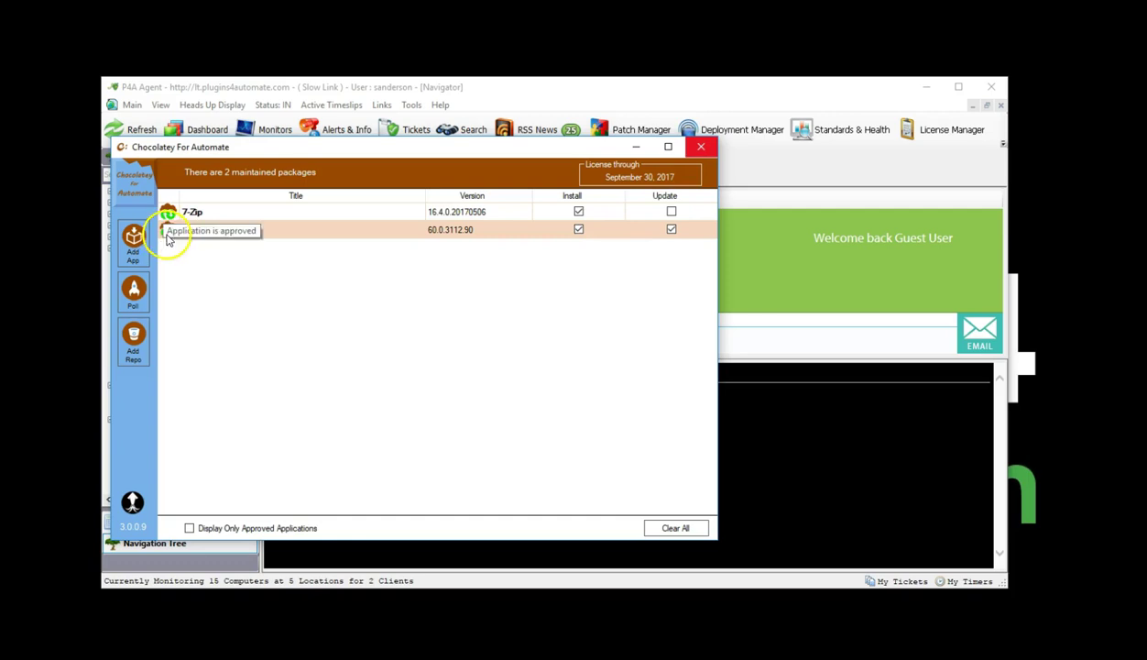
{"action": "left_click", "coordinate": [167, 214]}
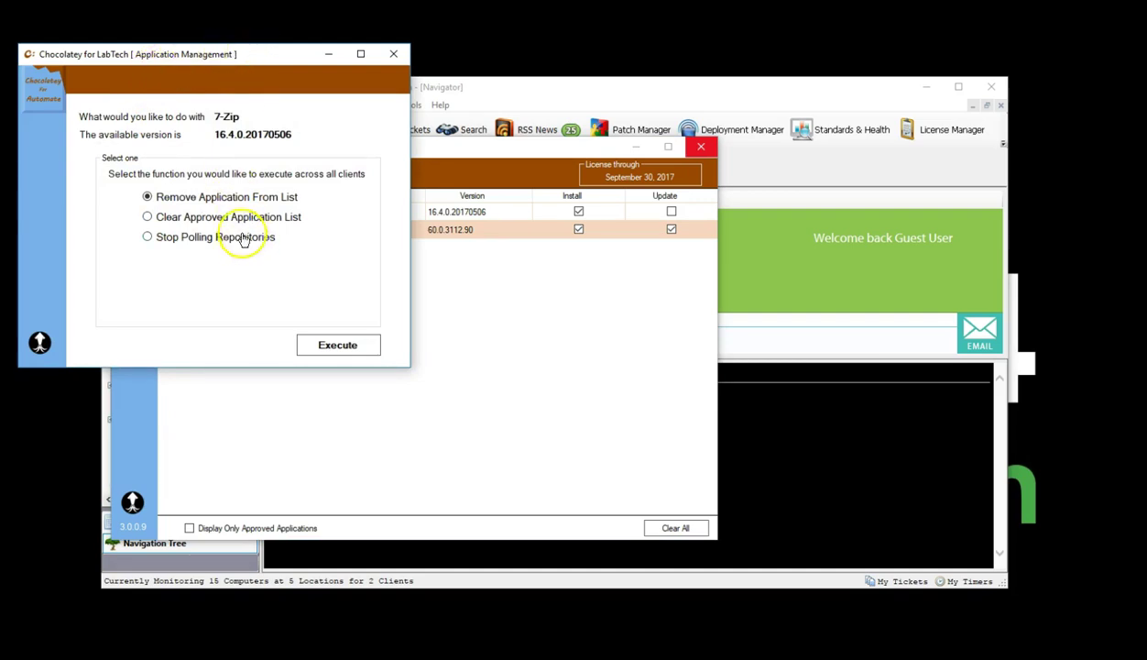
{"action": "left_click", "coordinate": [335, 343]}
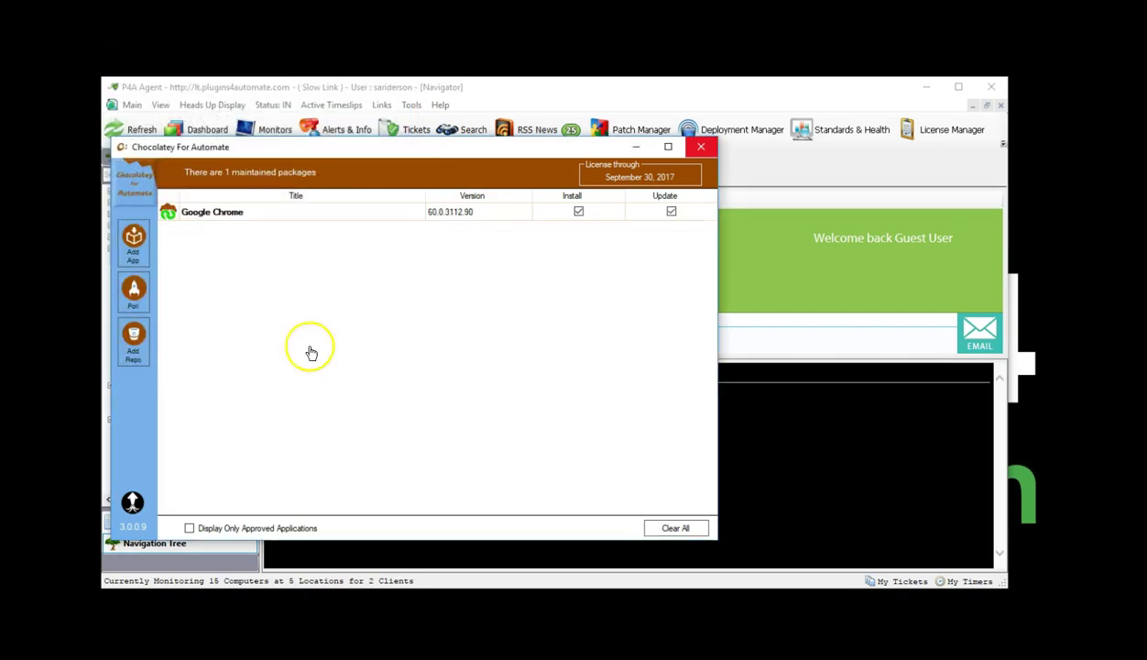
- Add the 7zip package to the library again and approve 7-Zip for installs and updates
{"action": "left_click", "coordinate": [133, 246]}
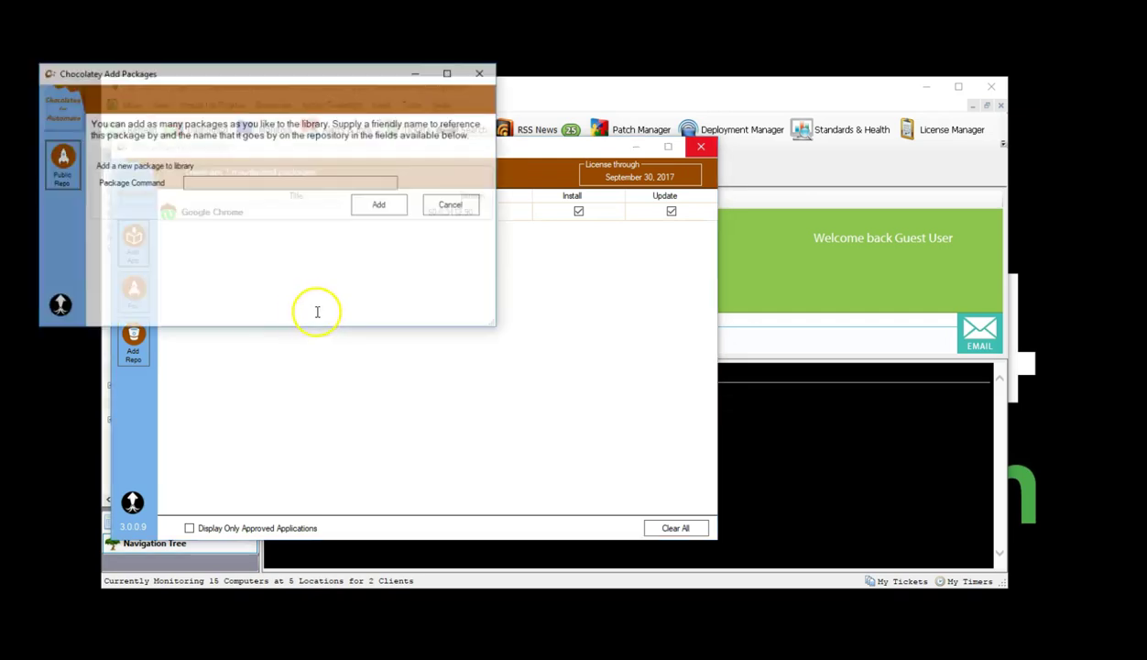
{"action": "left_click", "coordinate": [247, 181]}
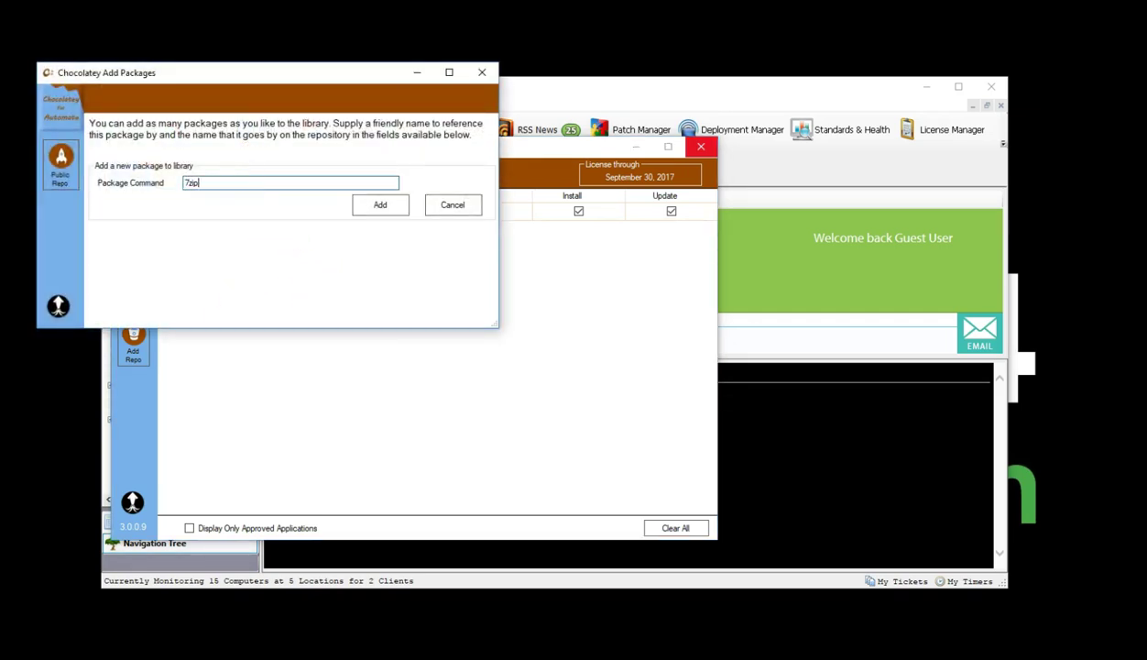
{"action": "left_click", "coordinate": [375, 205]}
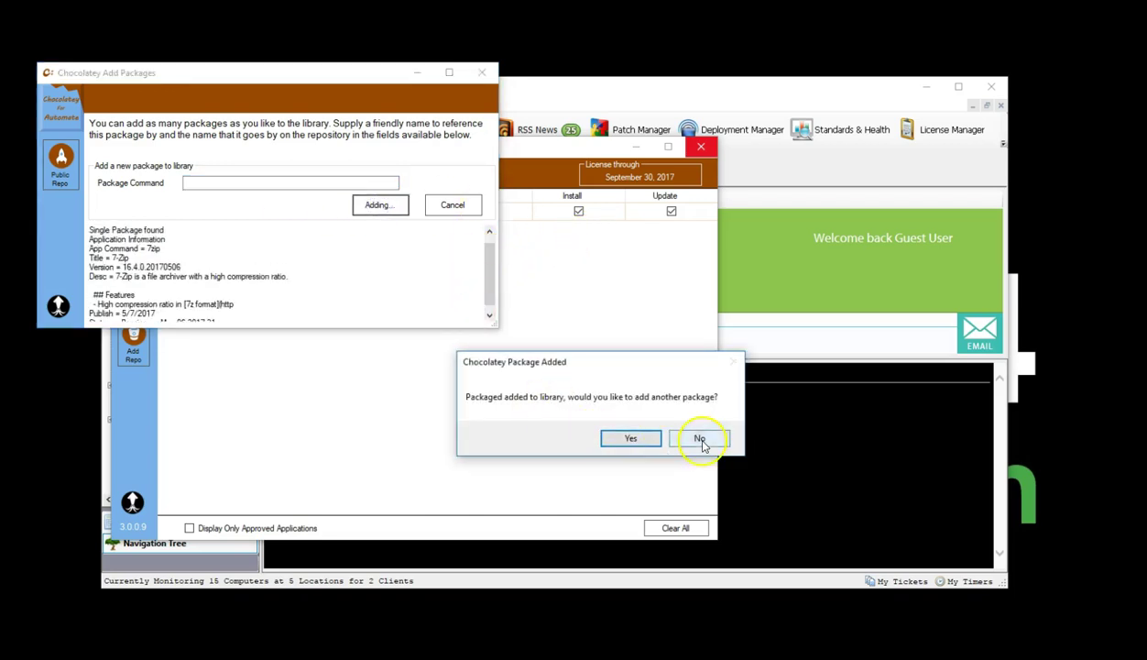
{"action": "left_click", "coordinate": [699, 440]}
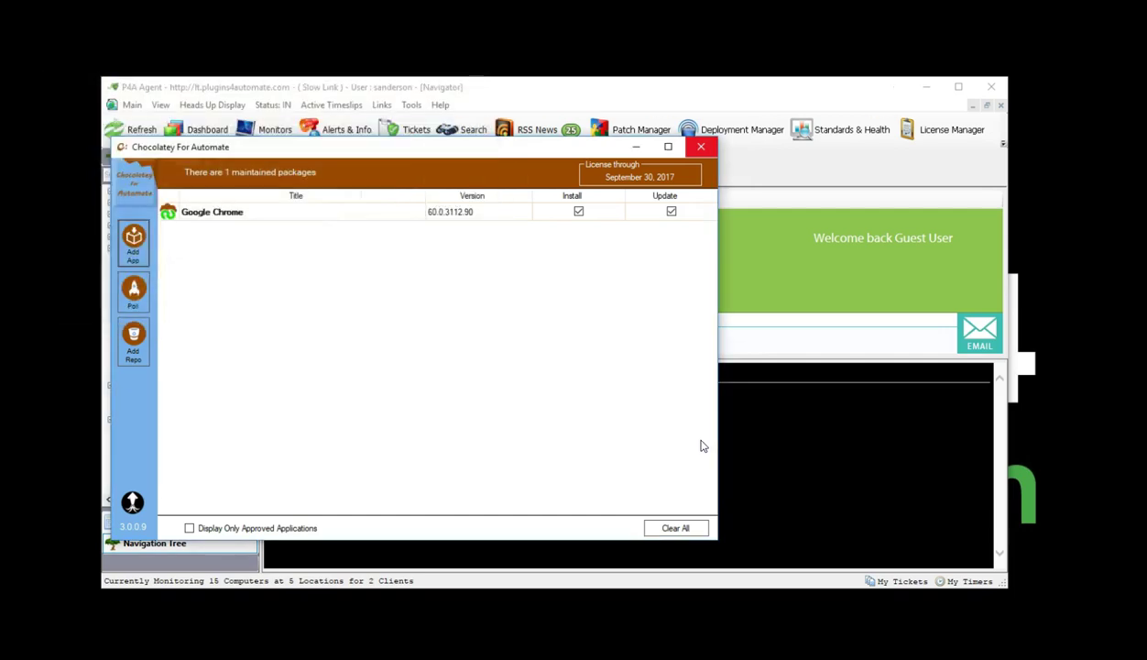
{"action": "left_click", "coordinate": [579, 213]}
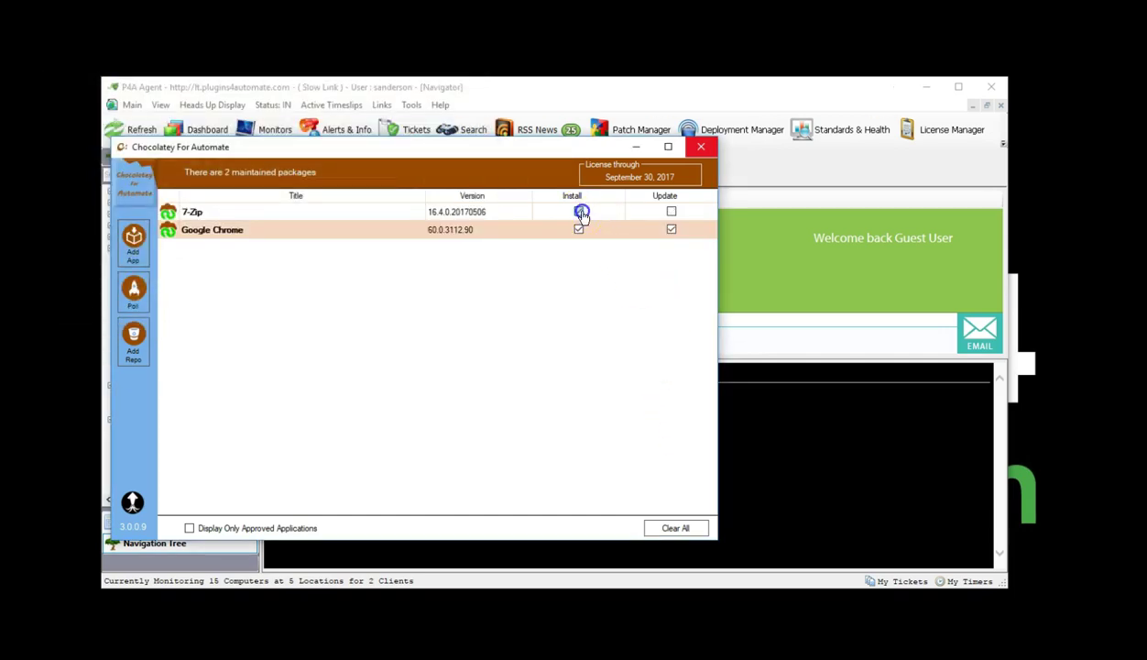
{"action": "left_click", "coordinate": [670, 212]}
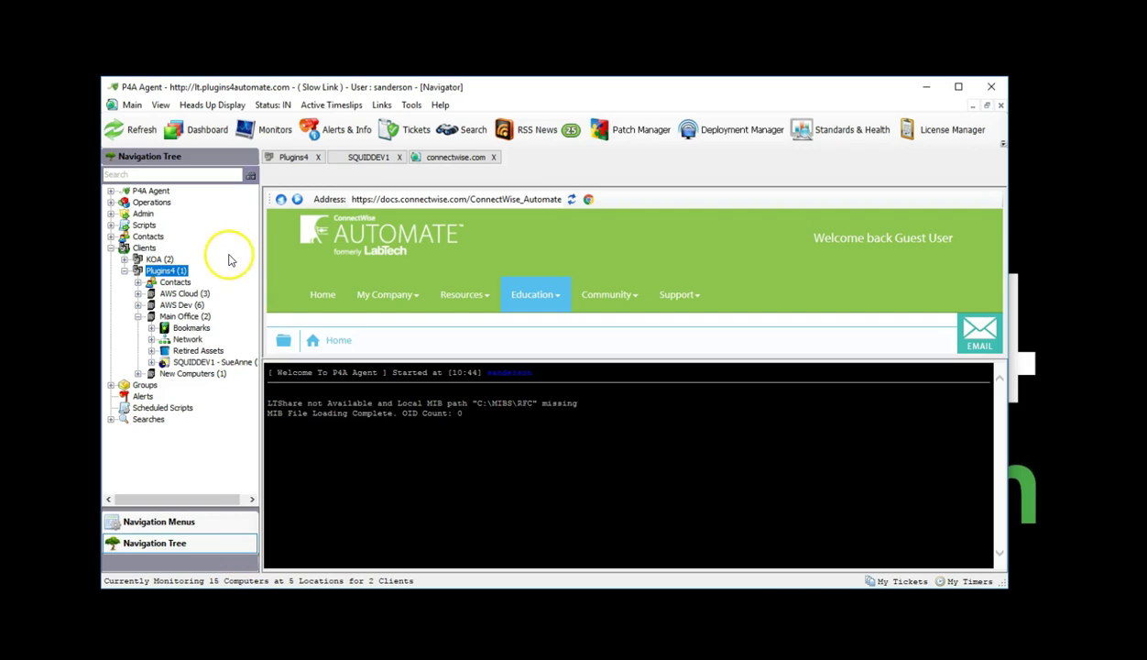
- On the Plugins4 client, approve 7-Zip for server installs and updates, Google Chrome for all server and PC installs and updates, and enable Chocolatey
{"action": "double_click", "coordinate": [167, 272]}
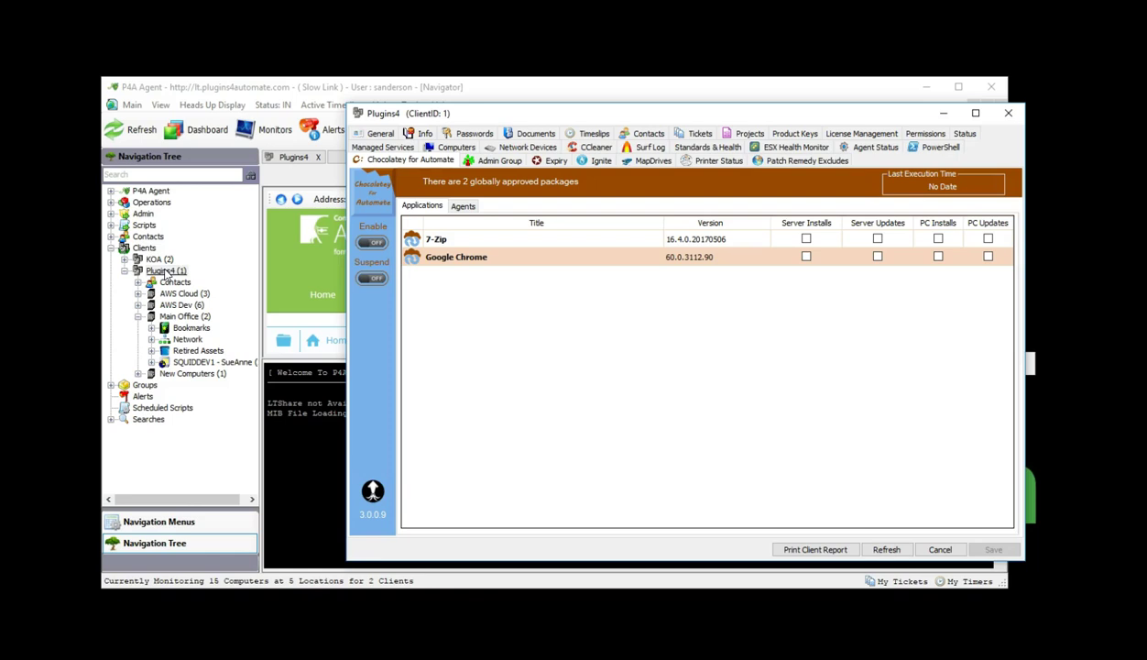
{"action": "left_click", "coordinate": [807, 238]}
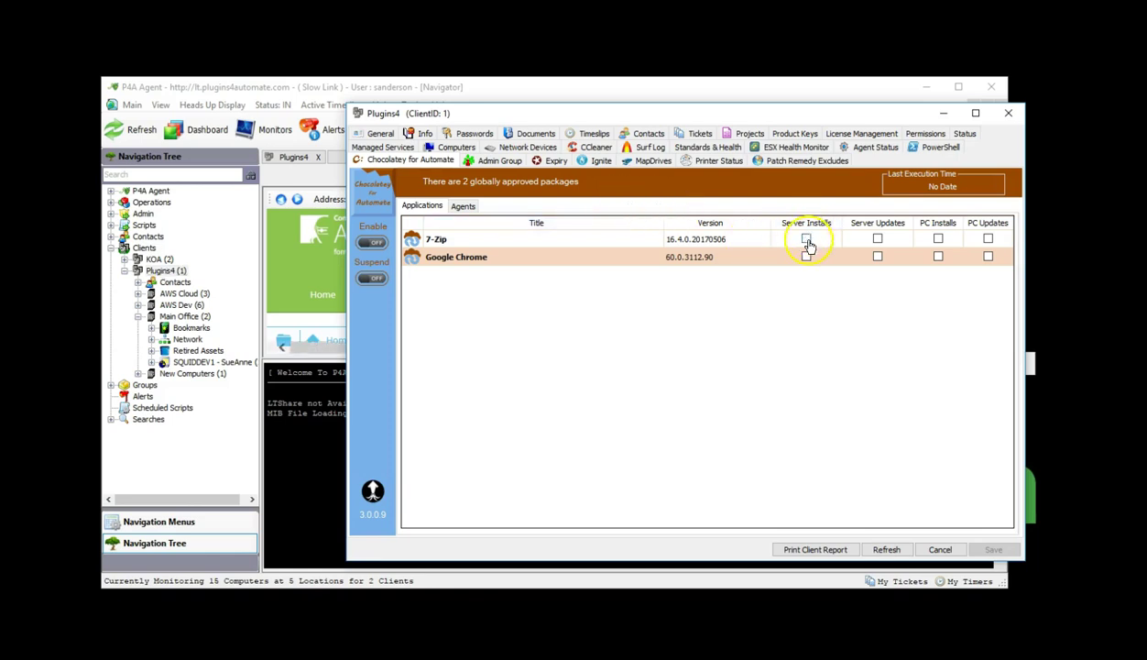
{"action": "left_click", "coordinate": [877, 239]}
{"action": "left_click", "coordinate": [988, 258]}
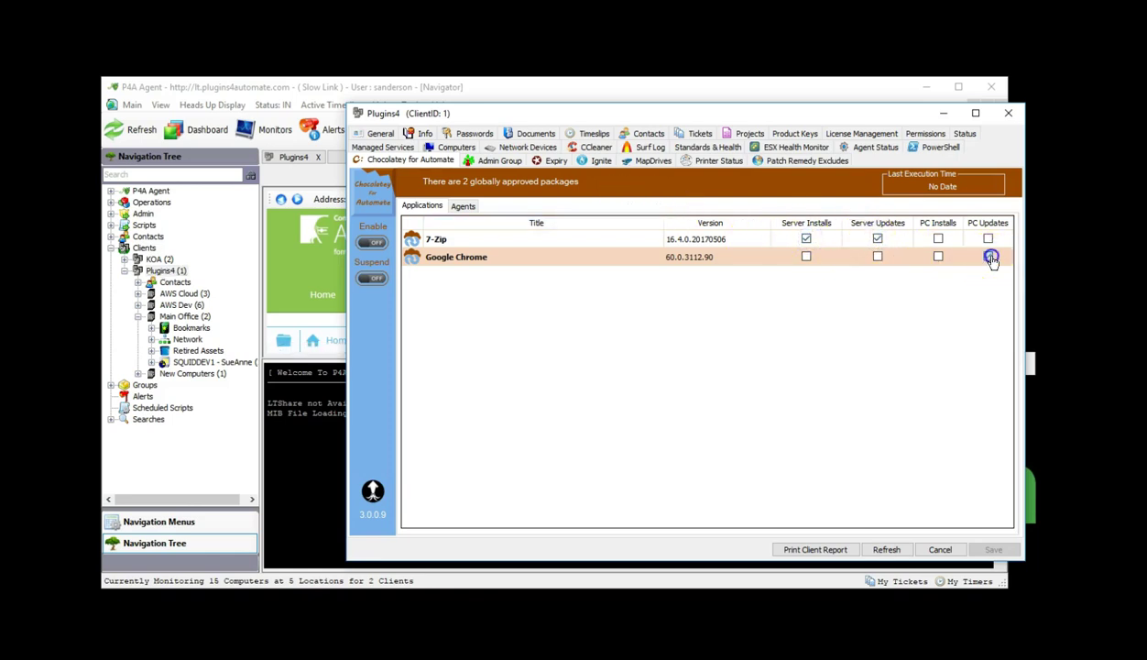
{"action": "left_click", "coordinate": [877, 256]}
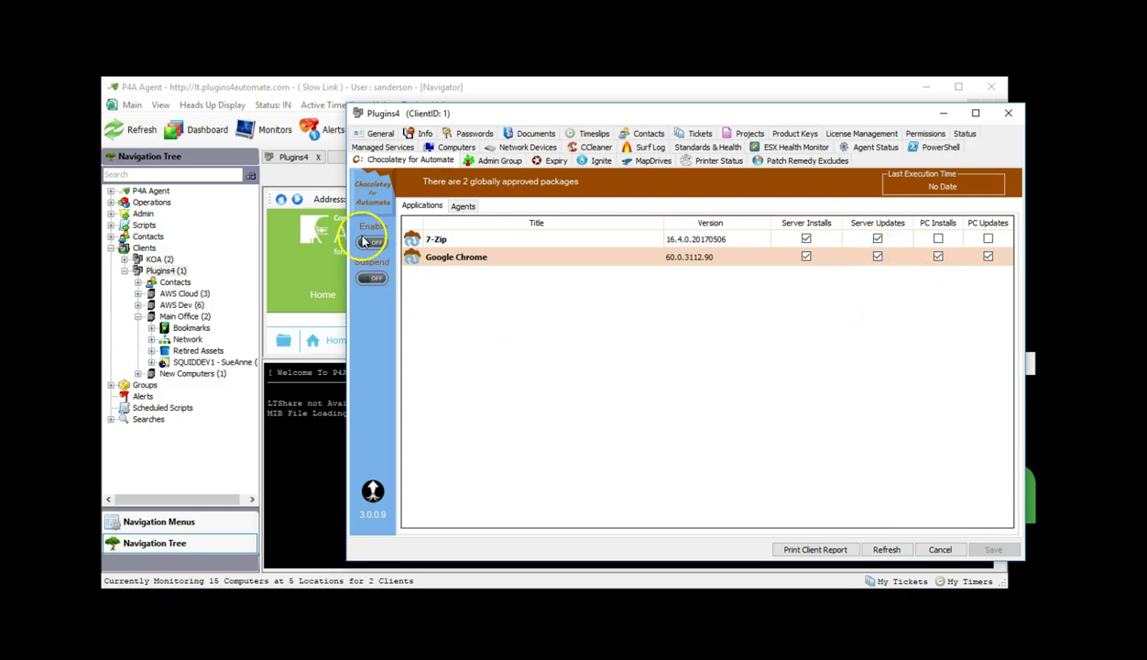
{"action": "left_click", "coordinate": [364, 241]}
- Examine the client's agents list and the functions available for 7-Zip on this client, without executing any
{"action": "left_click", "coordinate": [464, 207]}
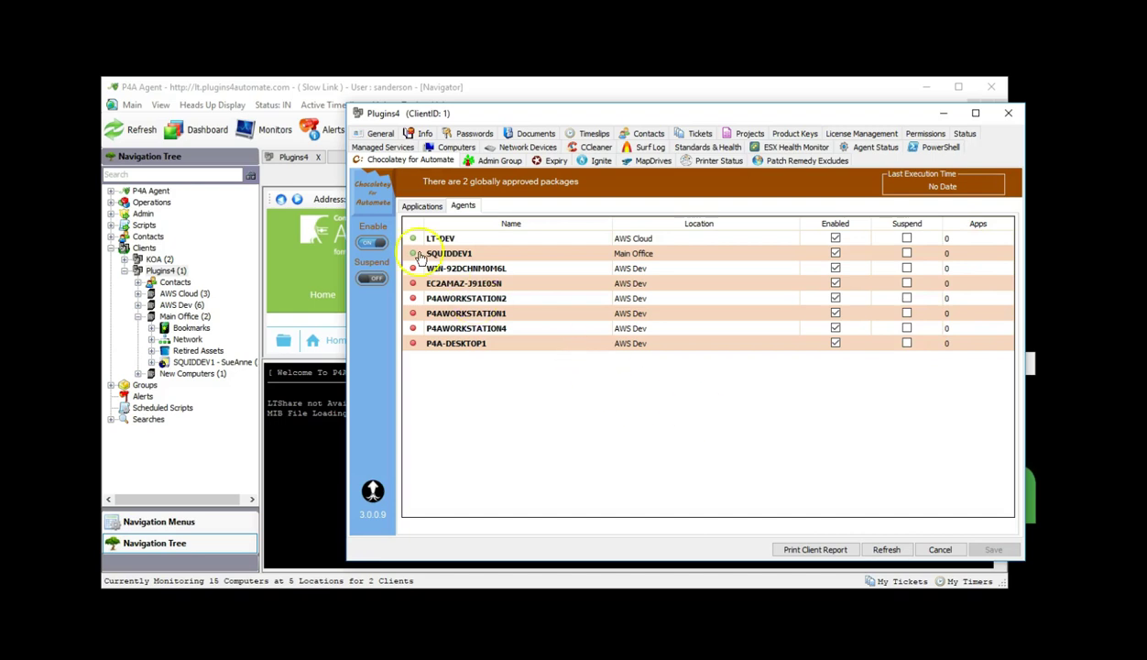
{"action": "left_click", "coordinate": [422, 206]}
{"action": "double_click", "coordinate": [414, 240]}
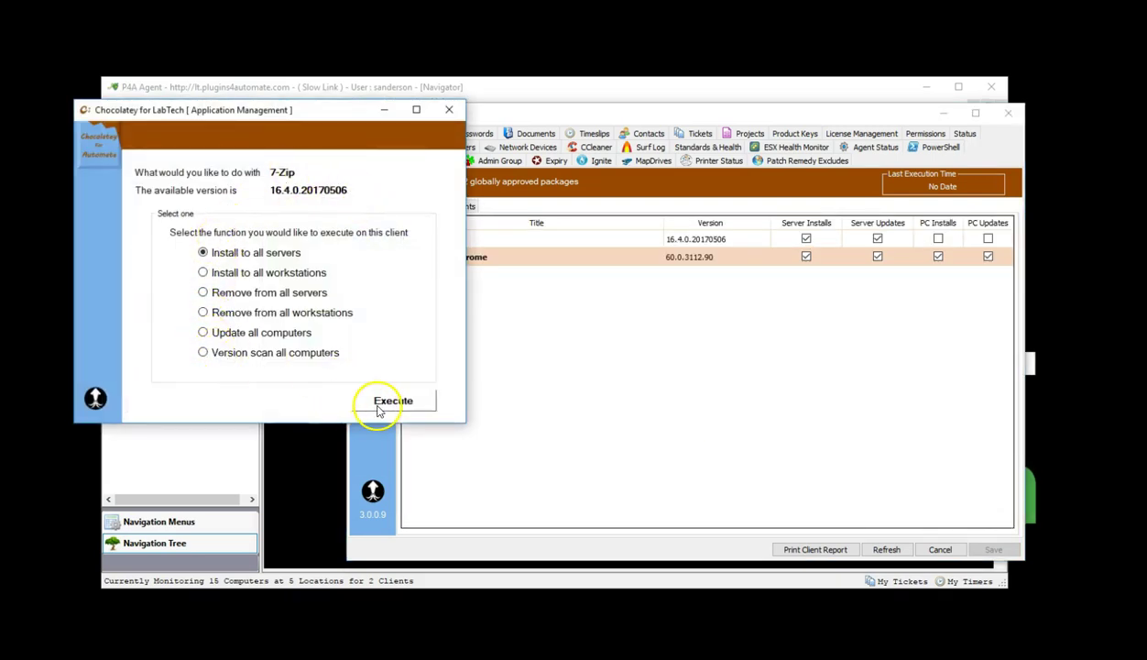
{"action": "left_click", "coordinate": [448, 110]}
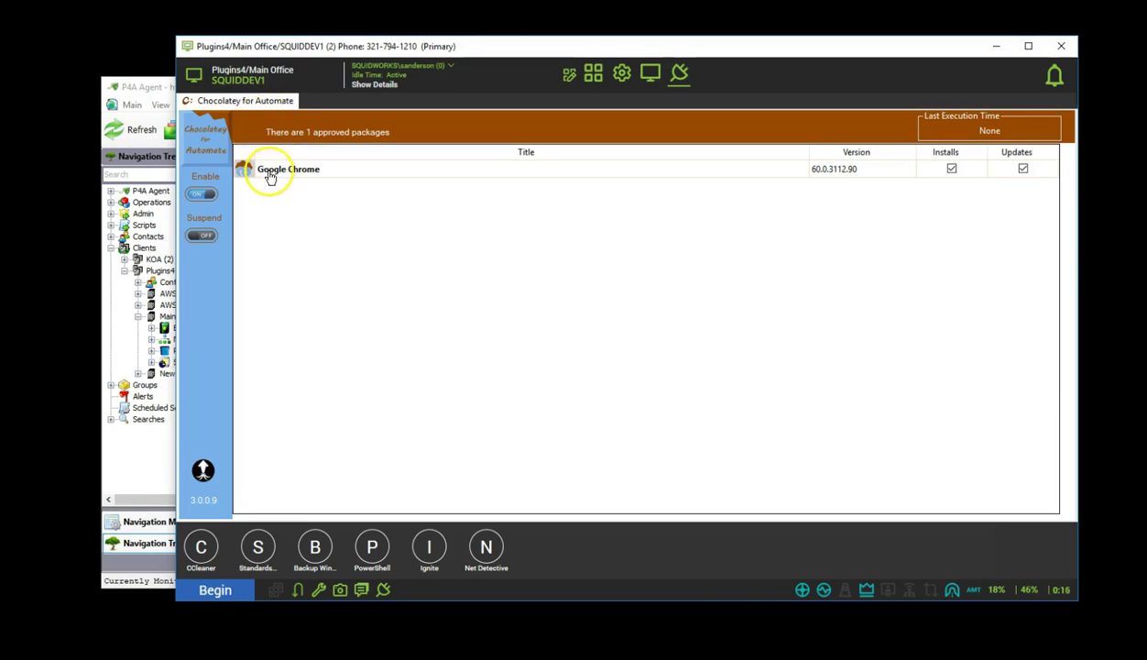
- Examine the Install, Remove and Update functions for Google Chrome on the SQUIDDEV1 computer, without executing any
{"action": "left_click", "coordinate": [219, 194]}
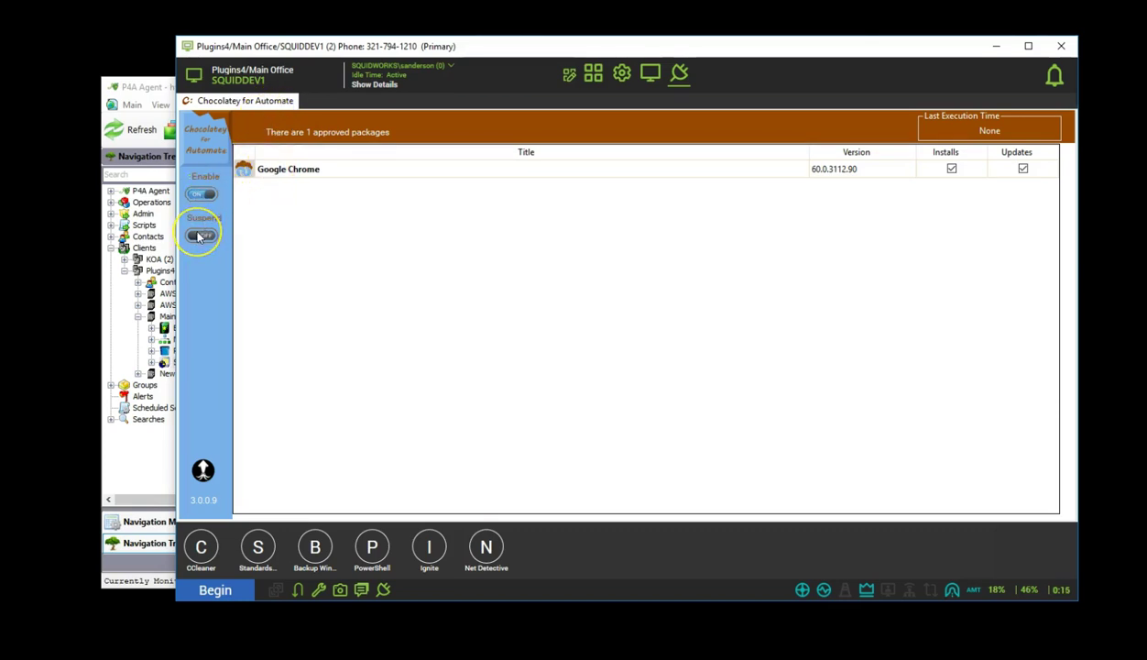
{"action": "left_click", "coordinate": [245, 173]}
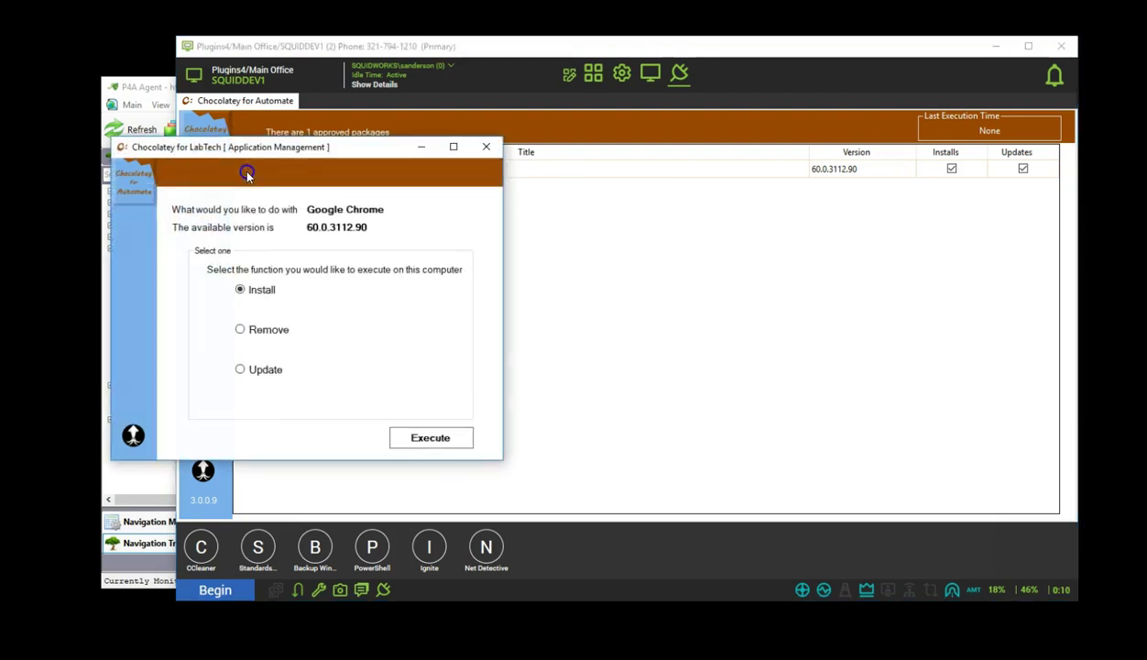
{"action": "left_click", "coordinate": [248, 335]}
{"action": "left_click", "coordinate": [252, 376]}
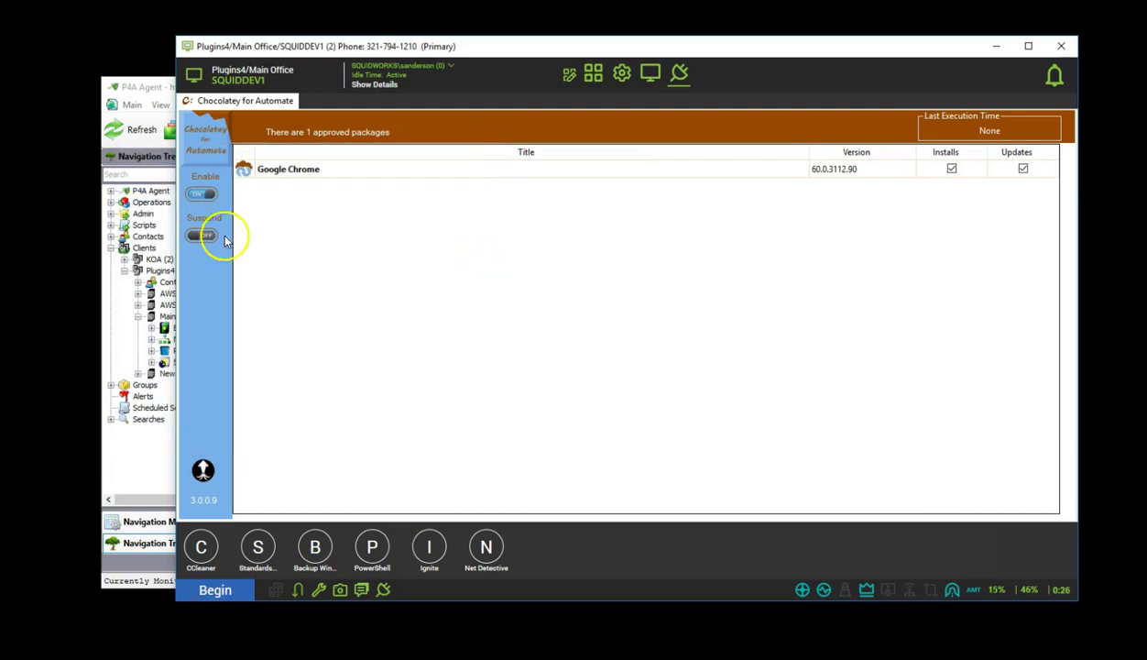
- Compare the functions offered for Google Chrome on the SQUIDDEV1 computer with those for 7-Zip on the Plugins4 client, without executing any
{"action": "double_click", "coordinate": [248, 170]}
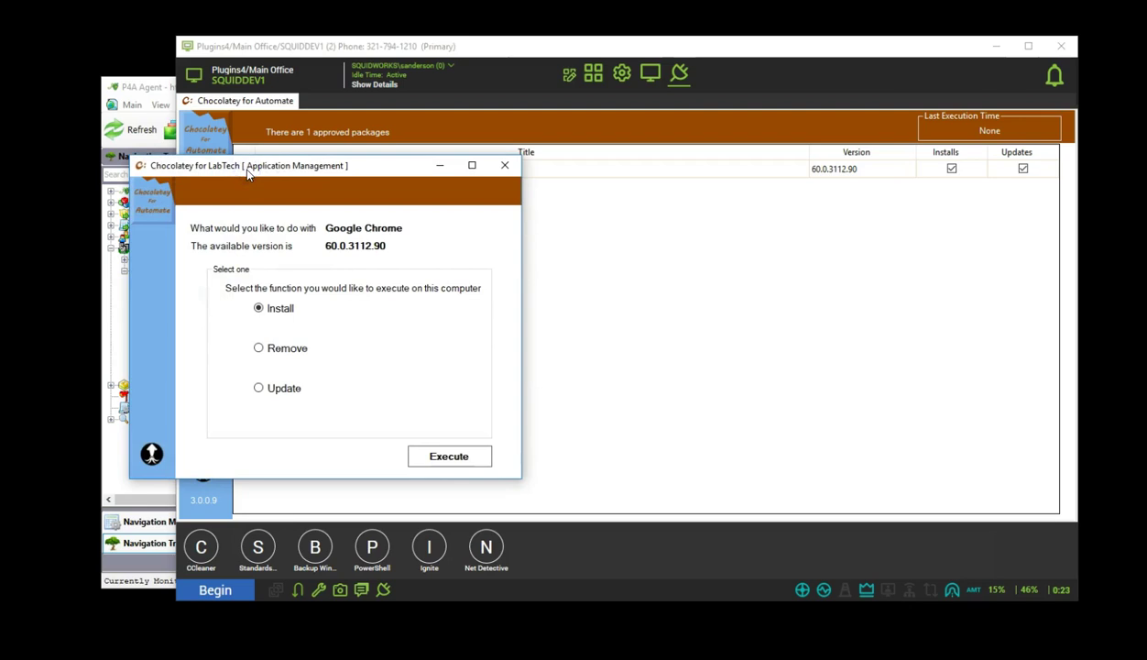
{"action": "left_click", "coordinate": [507, 166]}
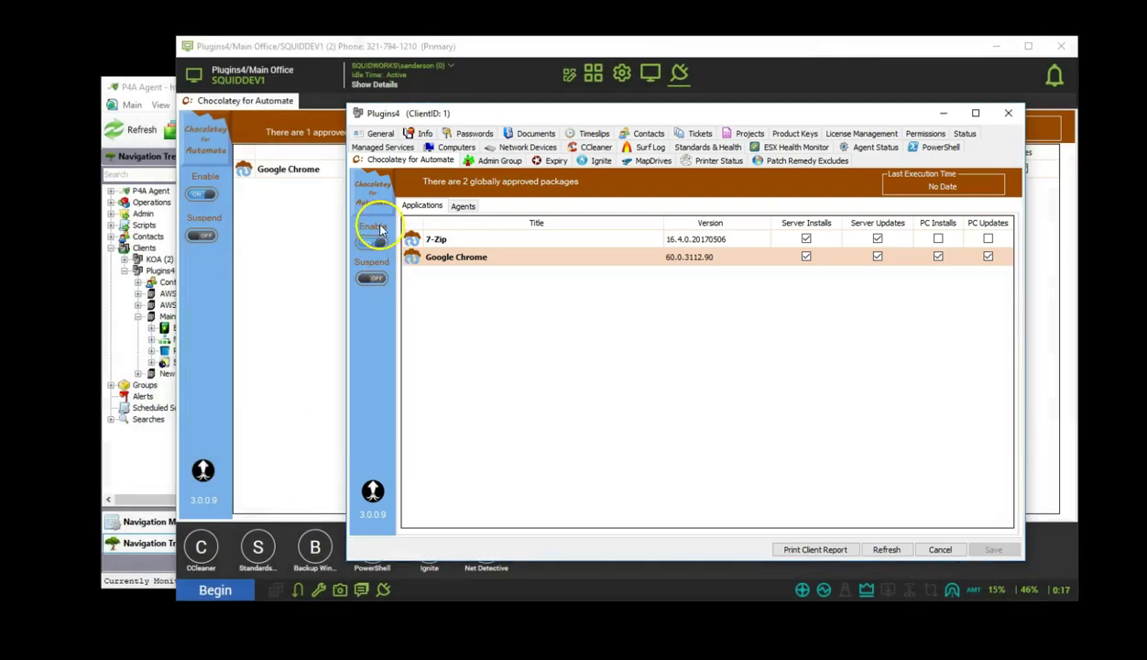
{"action": "double_click", "coordinate": [412, 240]}
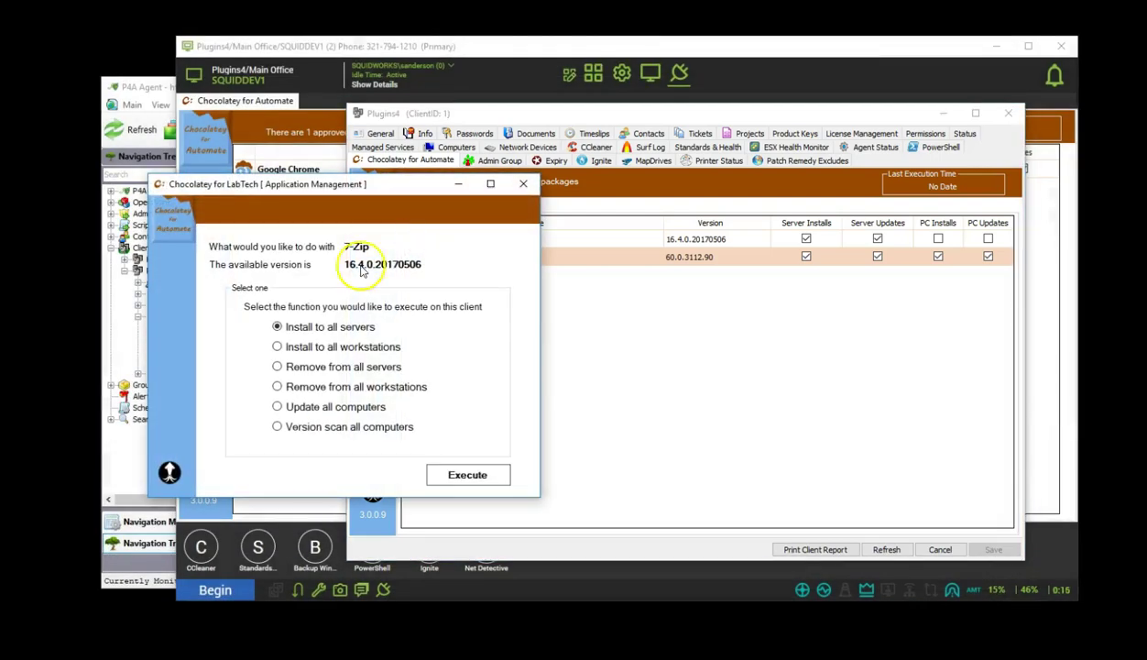
{"action": "left_click", "coordinate": [323, 347]}
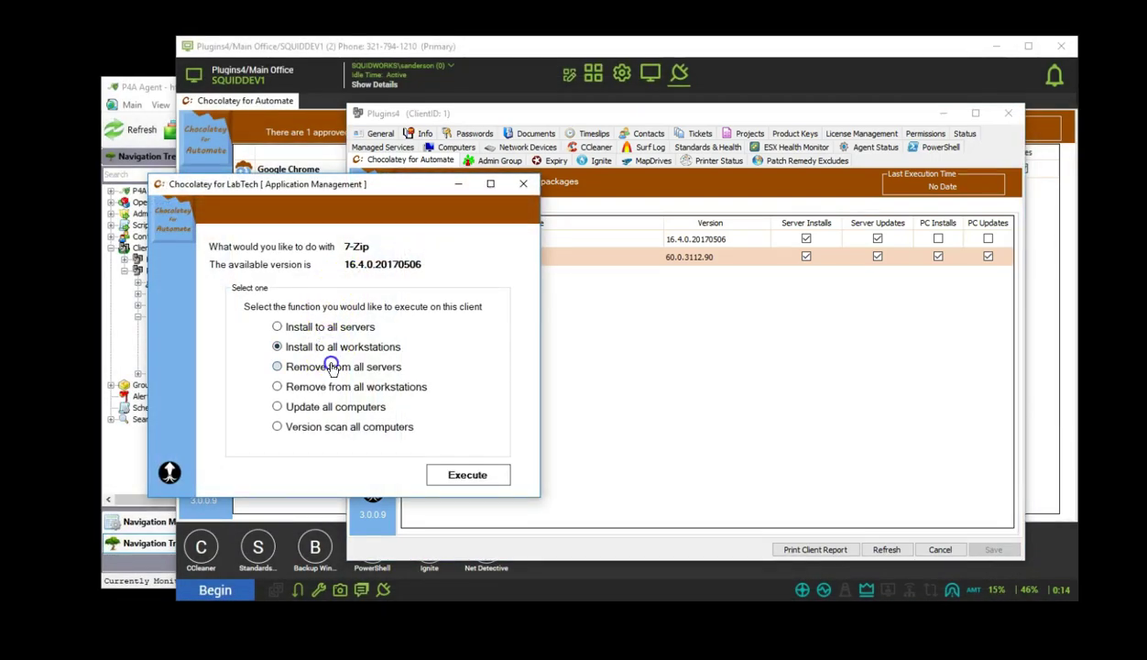
{"action": "left_click", "coordinate": [345, 389]}
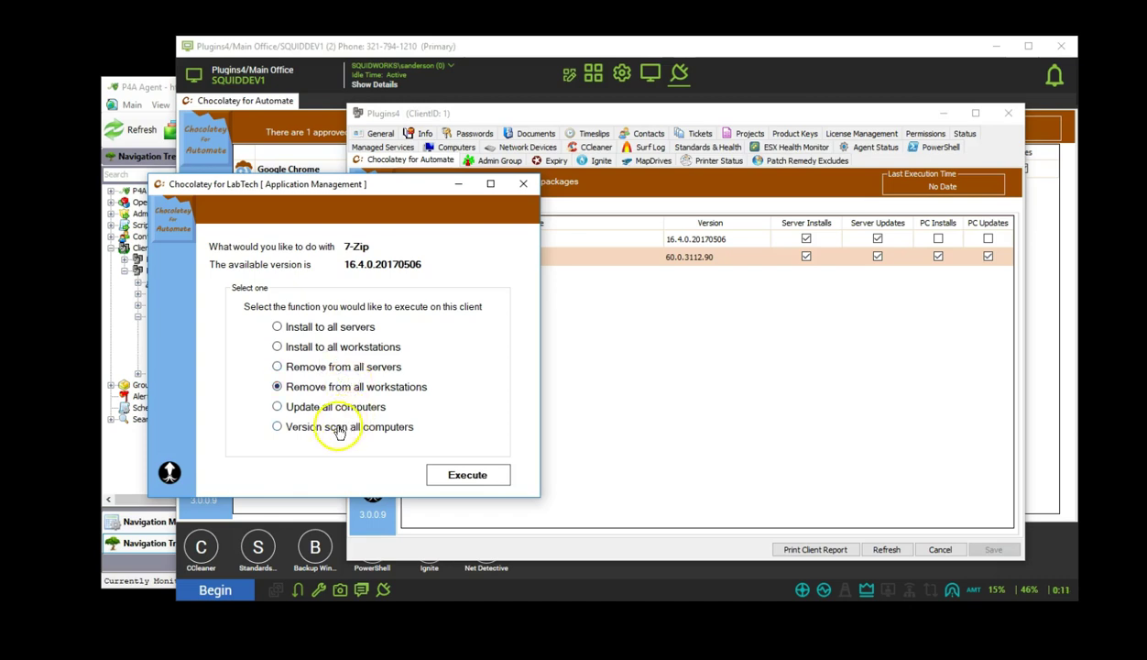
{"action": "left_click", "coordinate": [338, 427]}
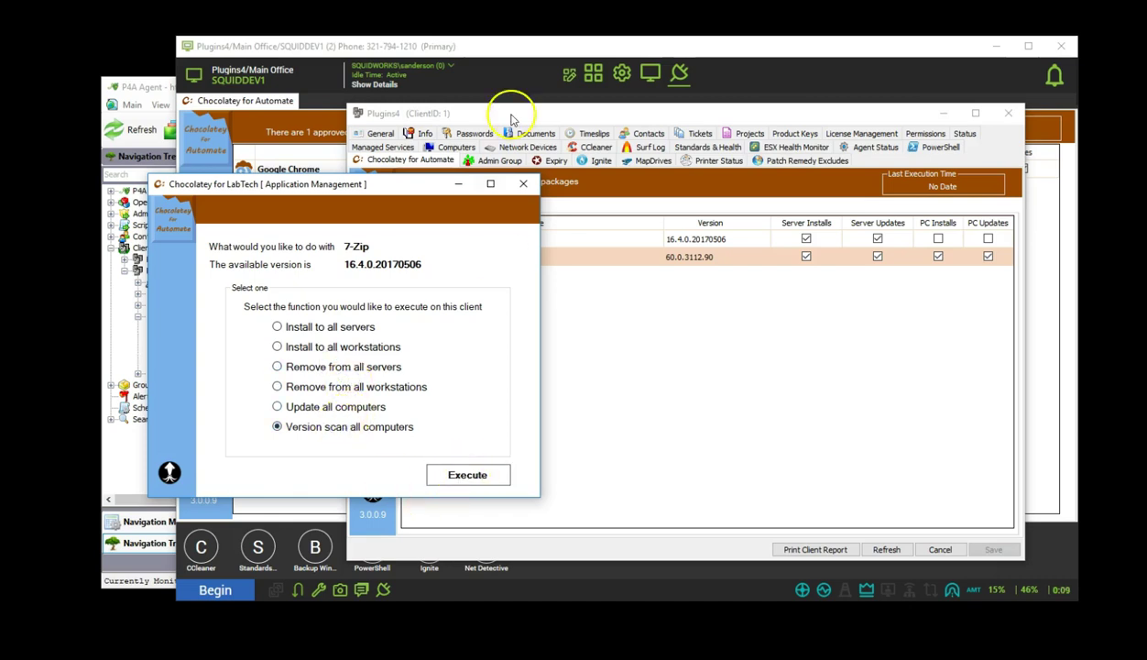
{"action": "left_click", "coordinate": [522, 186]}
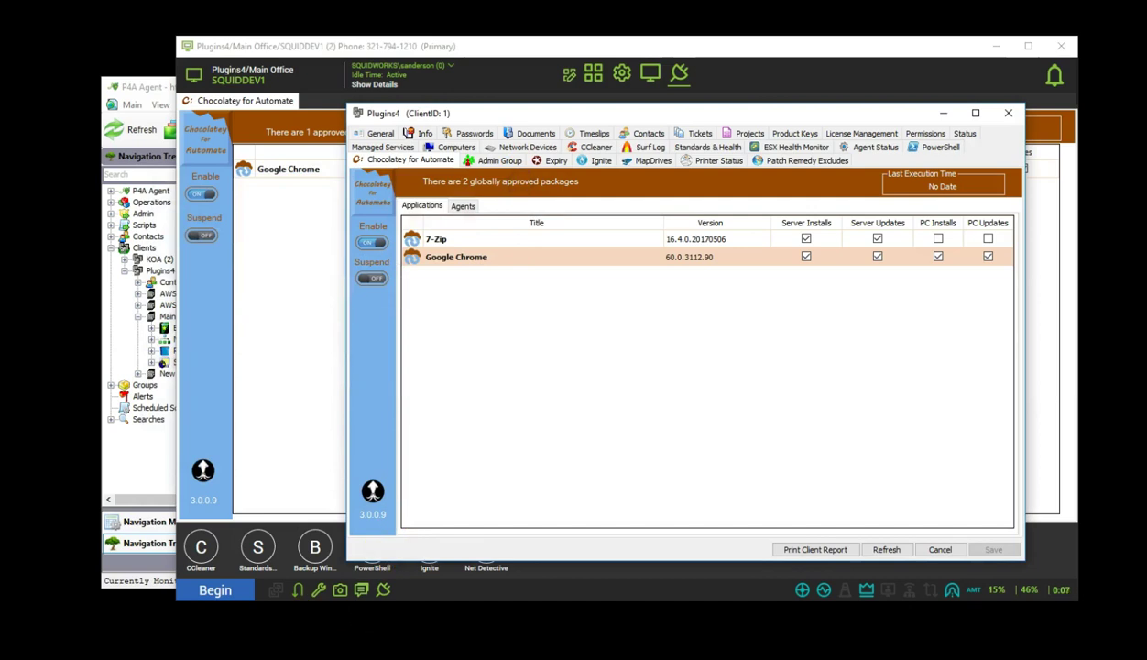
- Close the Plugins4 client and SQUIDDEV1 computer windows, and exit the Control Center
{"action": "left_click", "coordinate": [1008, 113]}
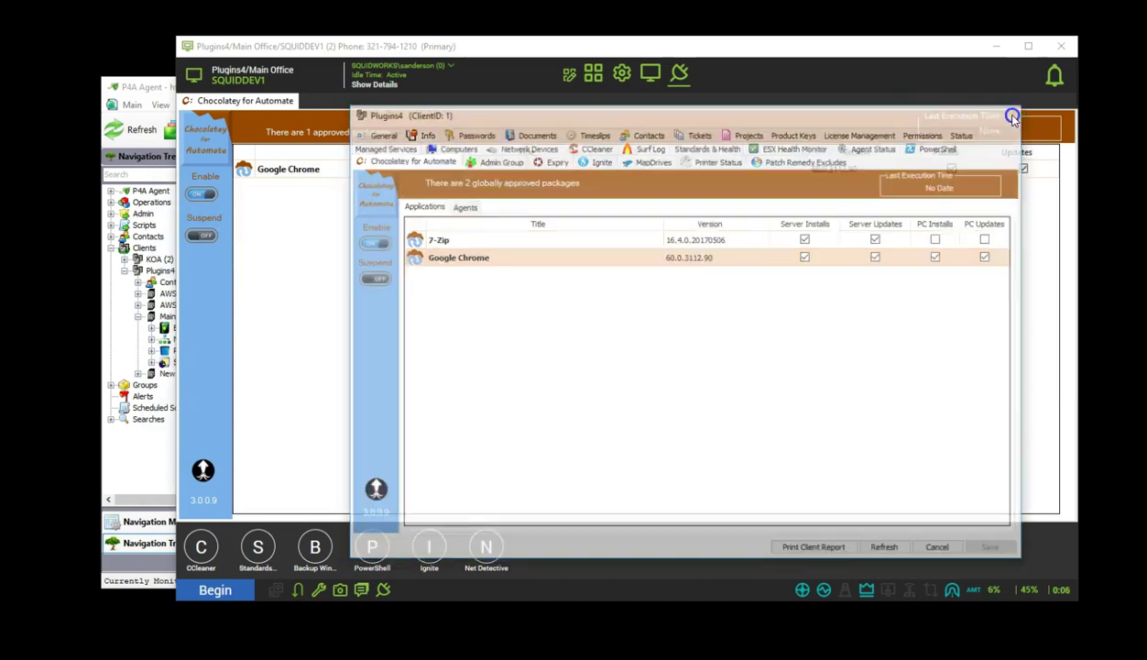
{"action": "left_click", "coordinate": [1062, 46]}
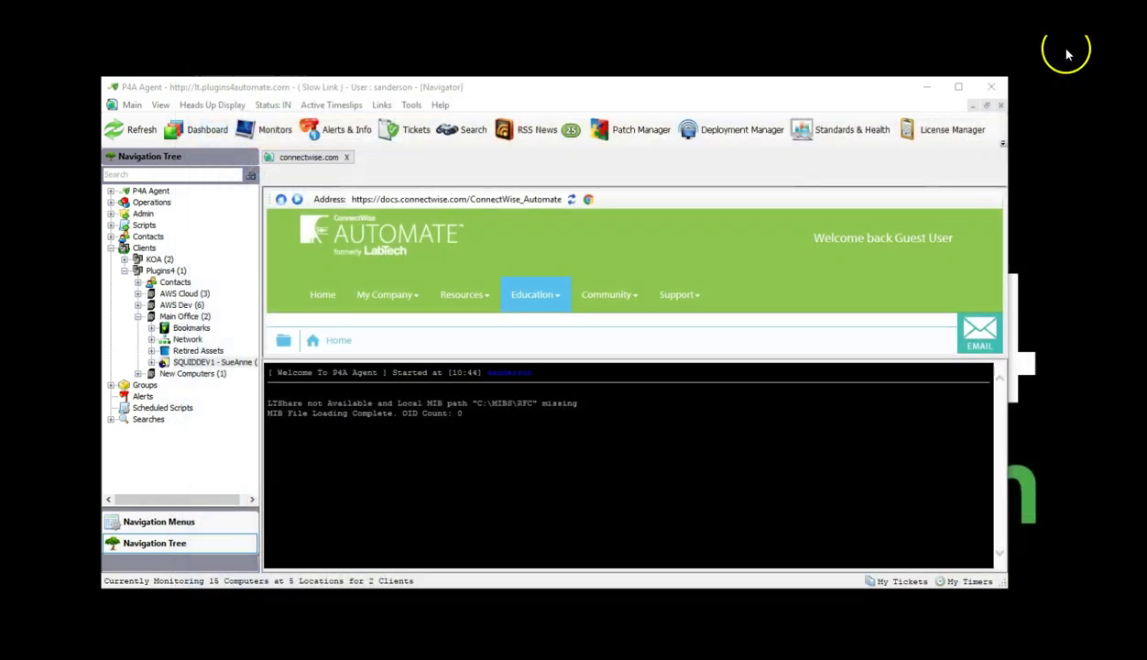
{"action": "left_click", "coordinate": [991, 87]}
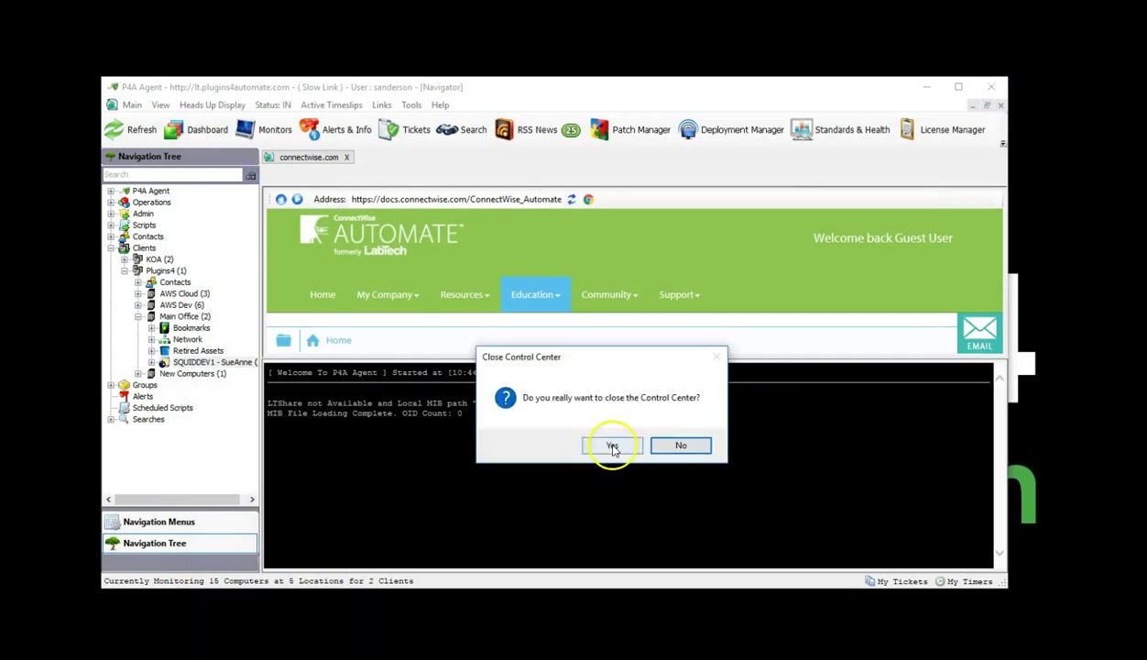